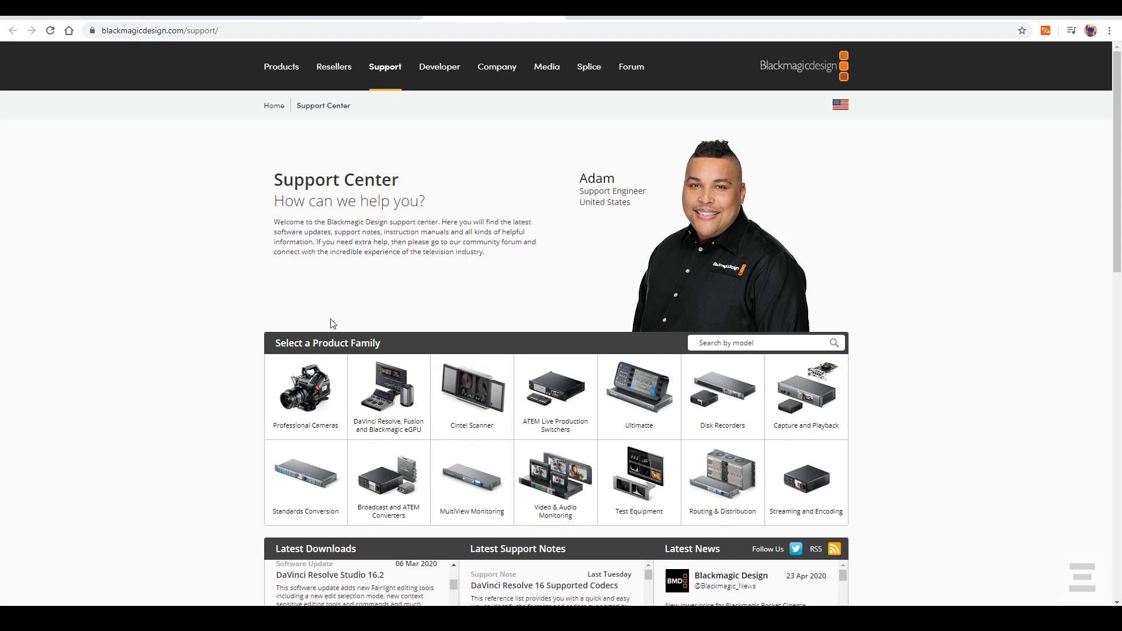
# Step: Find Blackmagic Fairlight Sound Library 1.0 among the latest downloads and open its Windows download form
pyautogui.scroll(-3, 380, 323)
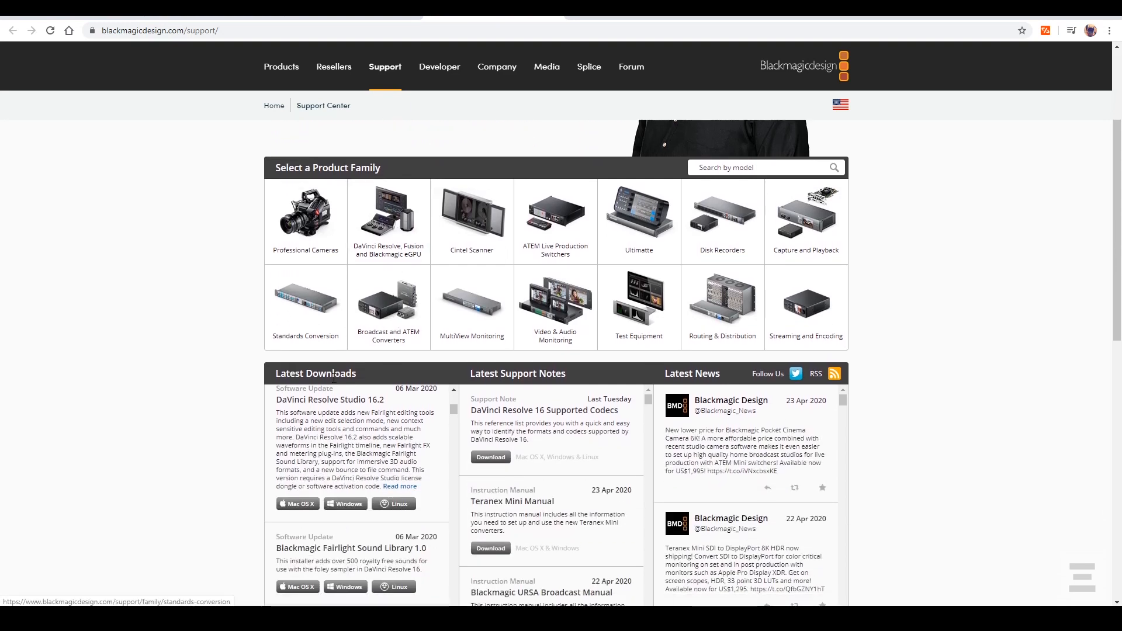
pyautogui.scroll(5, 368, 410)
pyautogui.scroll(3, 371, 419)
pyautogui.scroll(-2, 334, 318)
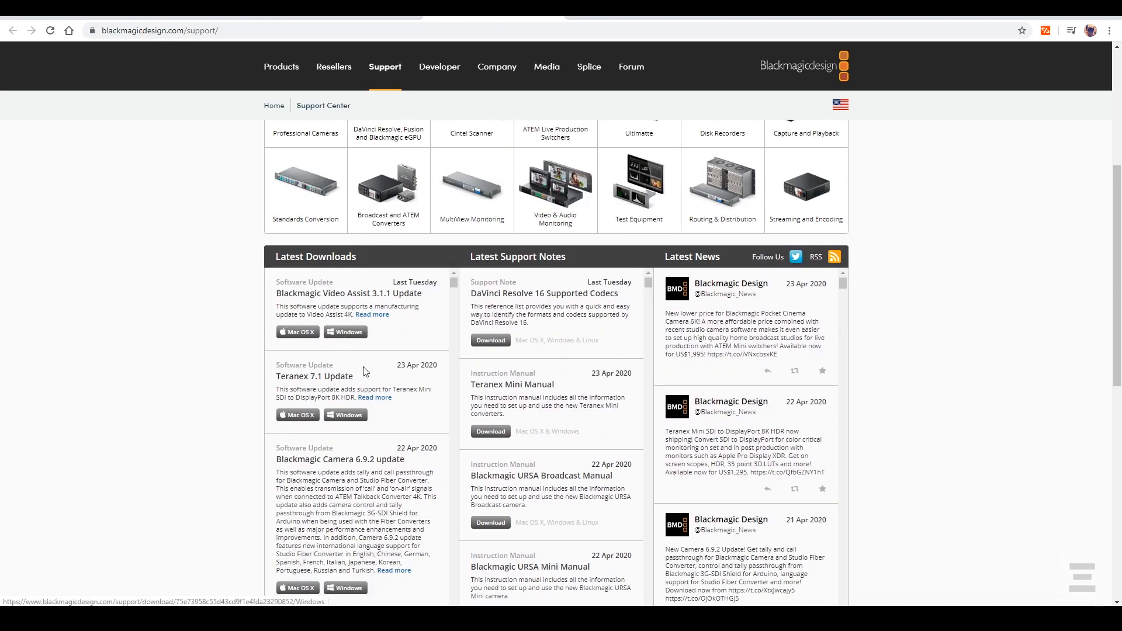
pyautogui.scroll(-3, 363, 365)
pyautogui.scroll(-2, 363, 365)
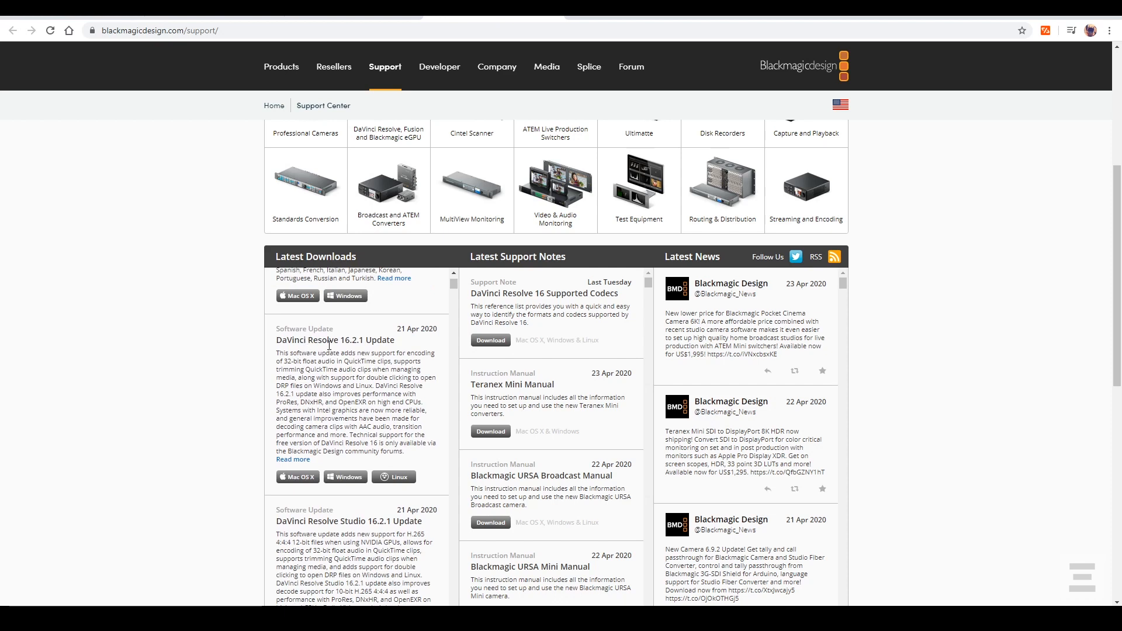
pyautogui.scroll(-4, 329, 345)
pyautogui.scroll(-4, 334, 388)
pyautogui.scroll(-8, 333, 388)
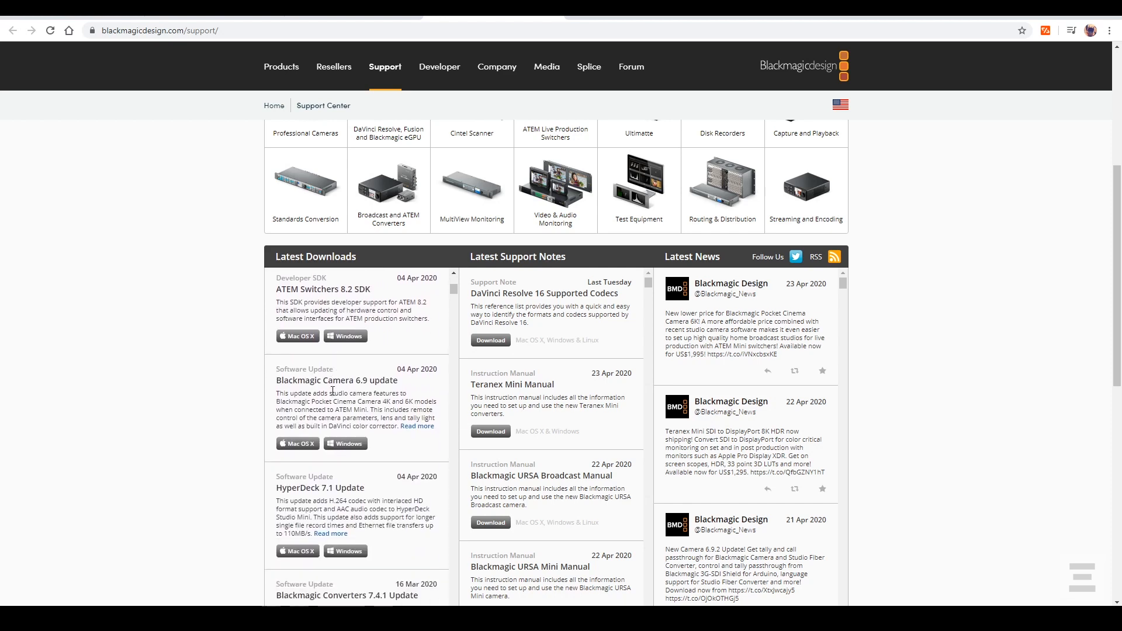
pyautogui.scroll(-4, 333, 390)
pyautogui.scroll(-3, 340, 388)
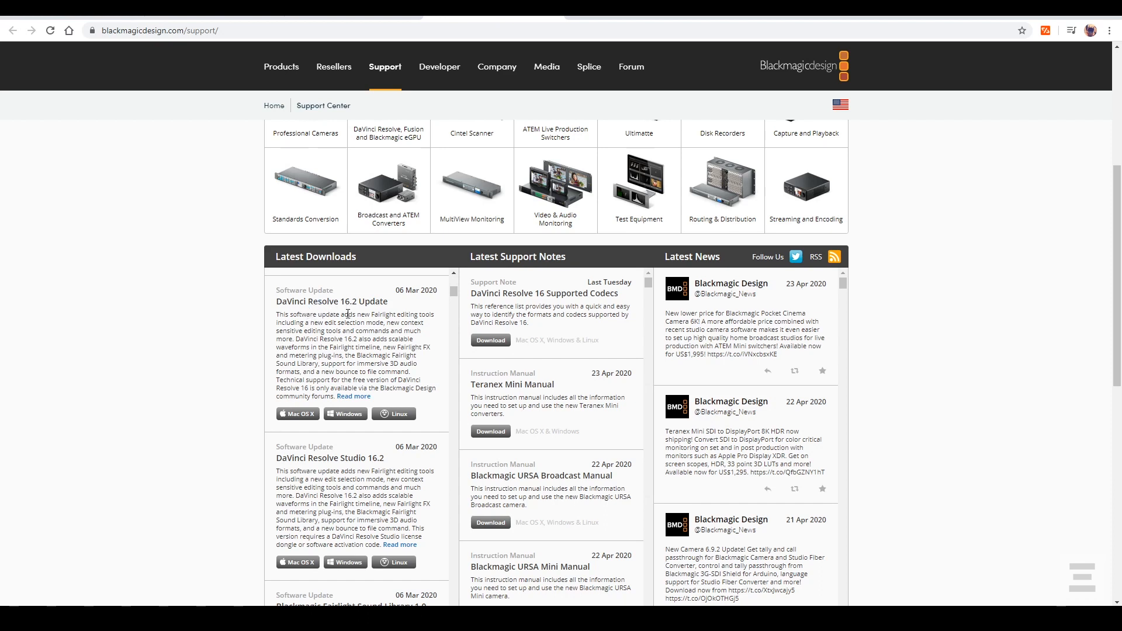
pyautogui.scroll(-3, 350, 400)
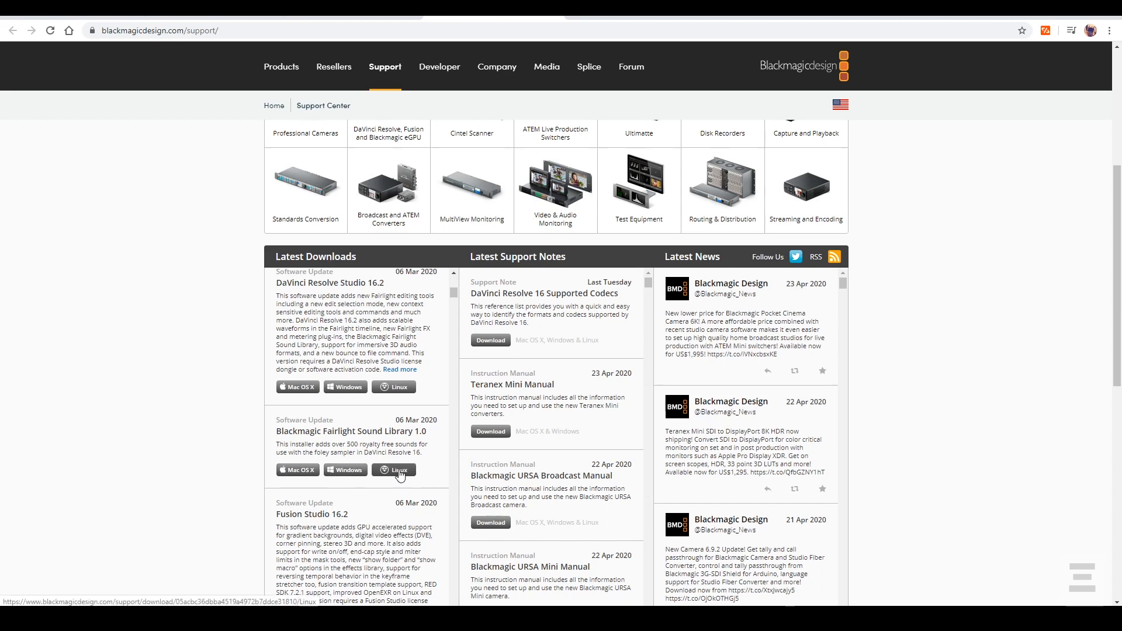
pyautogui.click(346, 476)
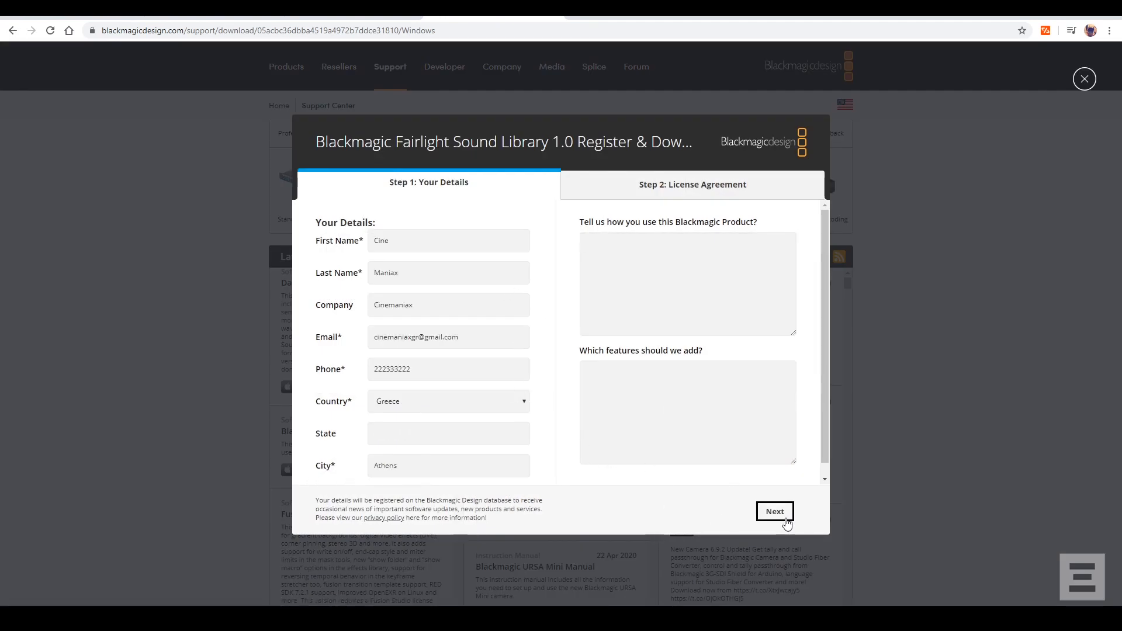
# Step: Submit the prefilled registration details, agree to the full license terms and start the sound library download
pyautogui.scroll(-1, 823, 456)
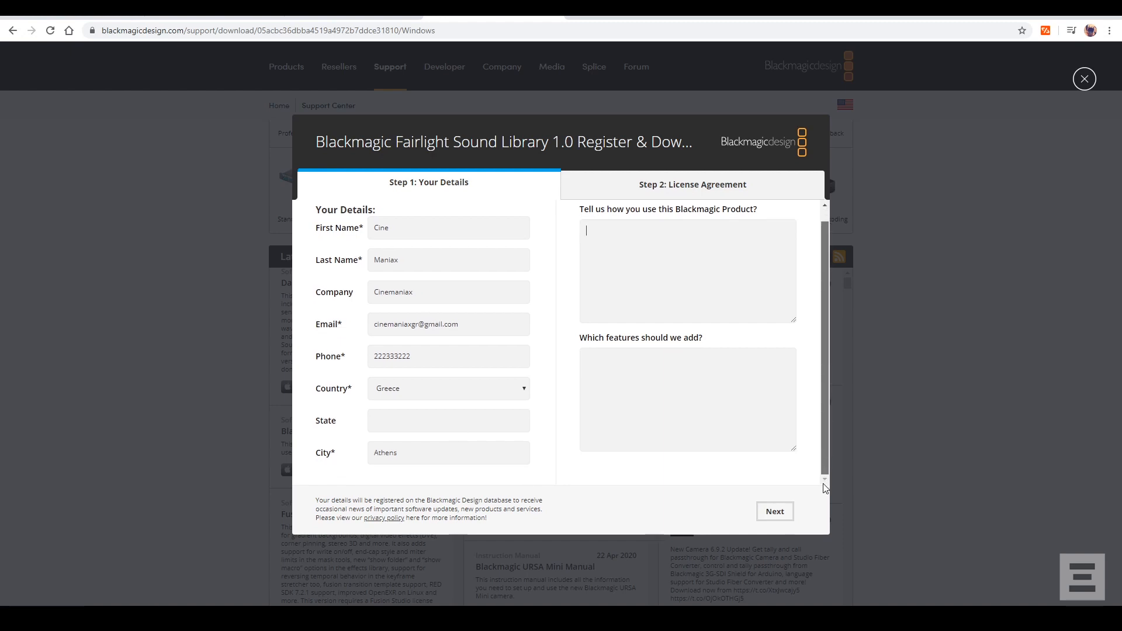
pyautogui.click(790, 511)
pyautogui.scroll(-10, 590, 387)
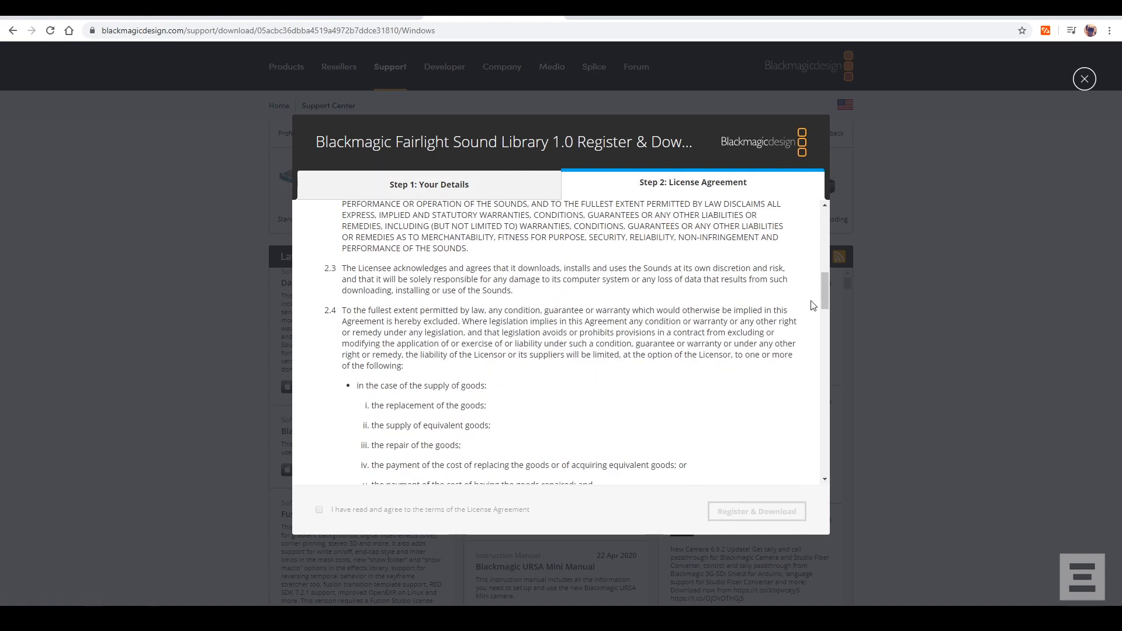
pyautogui.moveTo(827, 298); pyautogui.dragTo(822, 481)
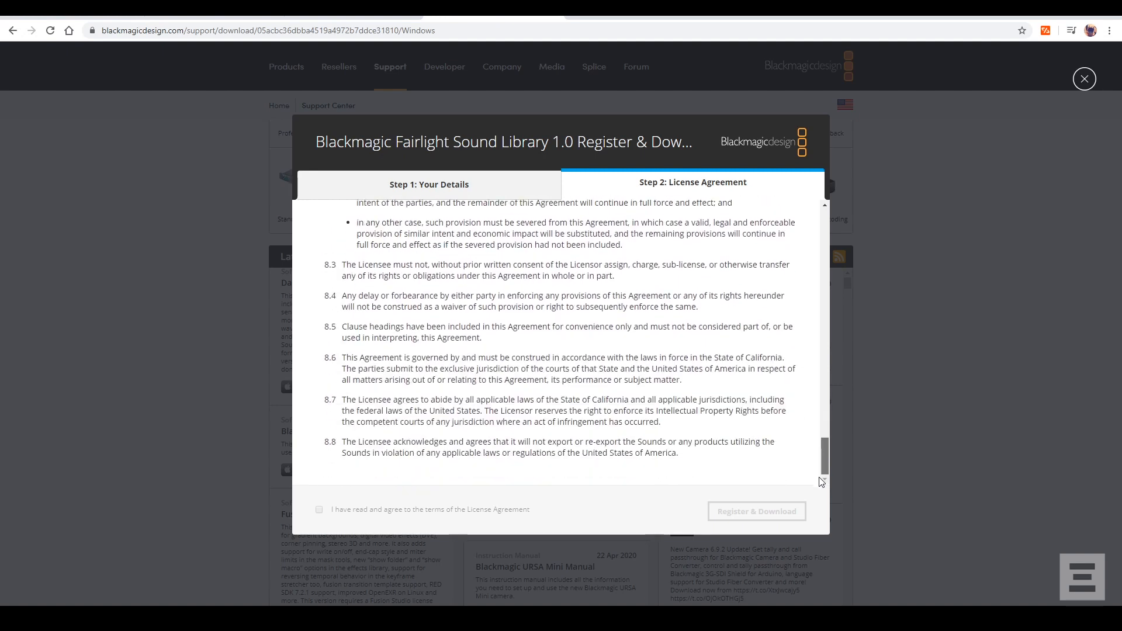
pyautogui.click(320, 512)
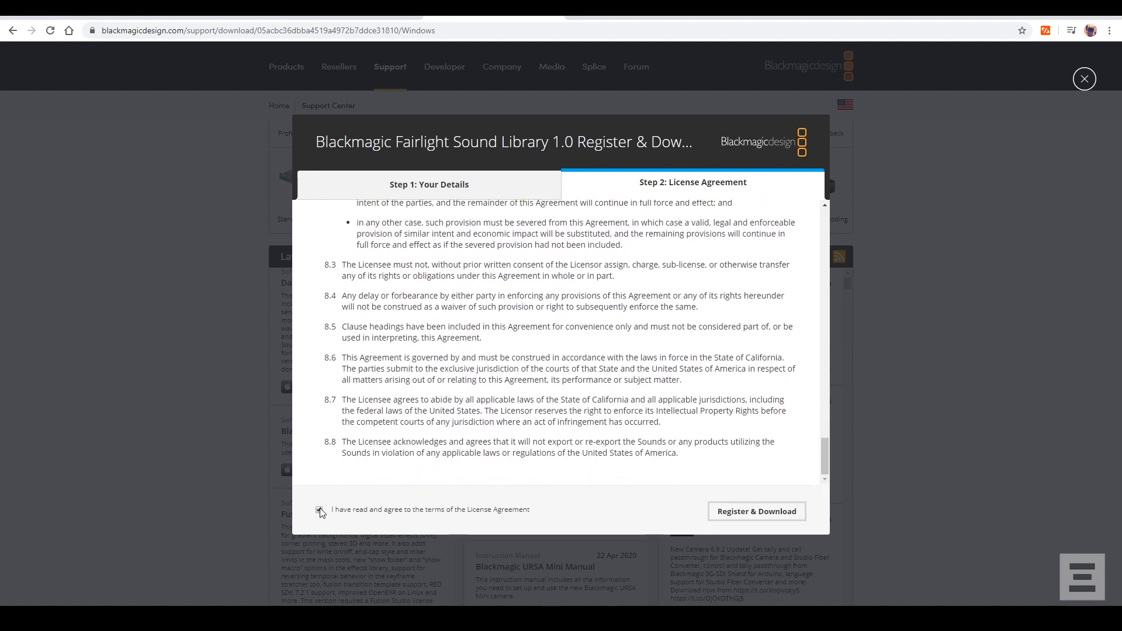
pyautogui.click(749, 515)
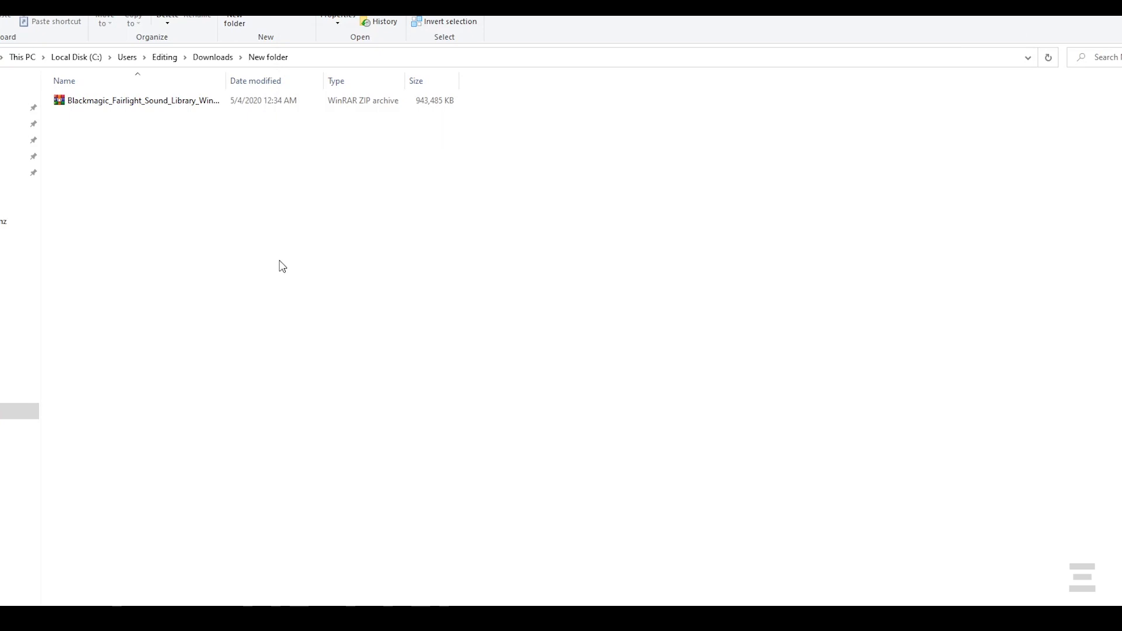
# Step: In File Explorer, extract the Blackmagic Fairlight Sound Library zip archive into its own folder and open that folder
pyautogui.rightClick(125, 110)
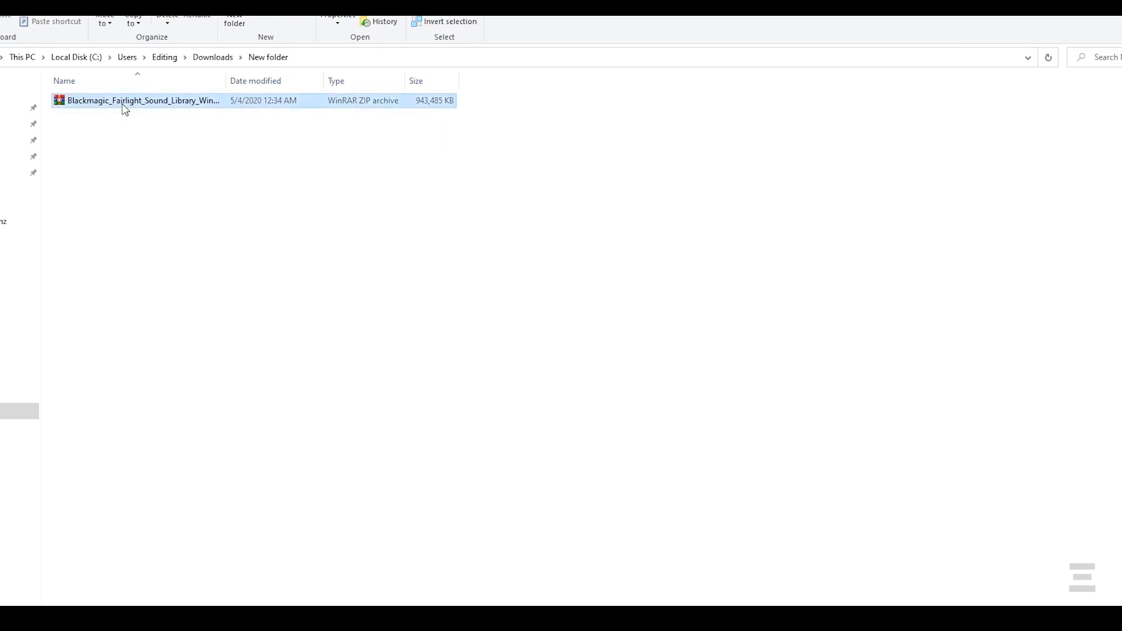
pyautogui.click(186, 174)
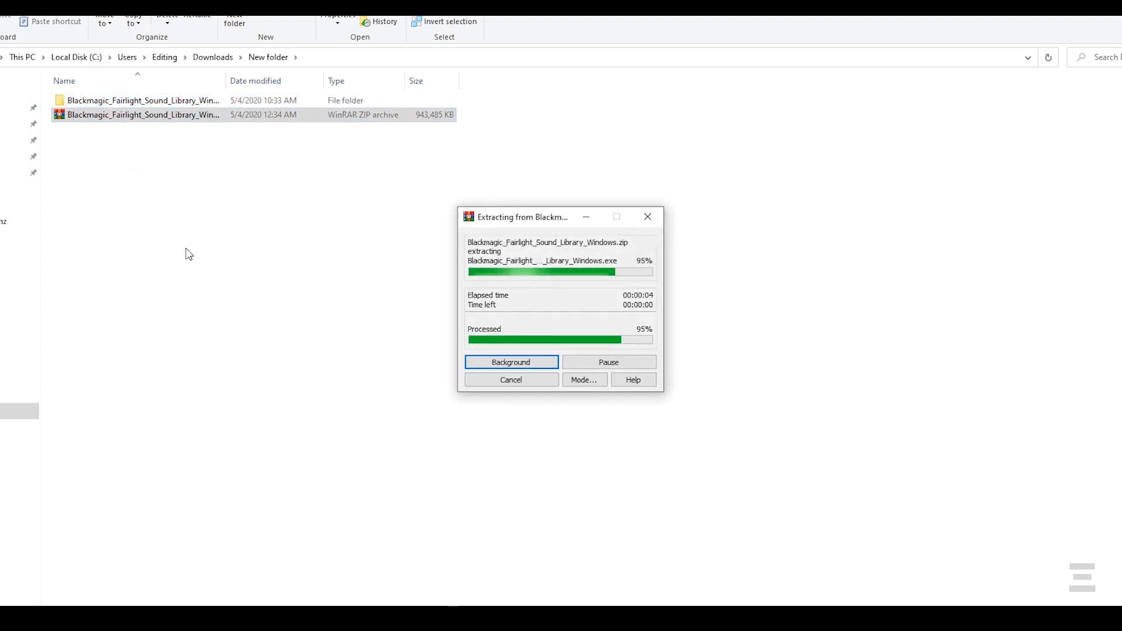
pyautogui.click(89, 106)
pyautogui.doubleClick(88, 106)
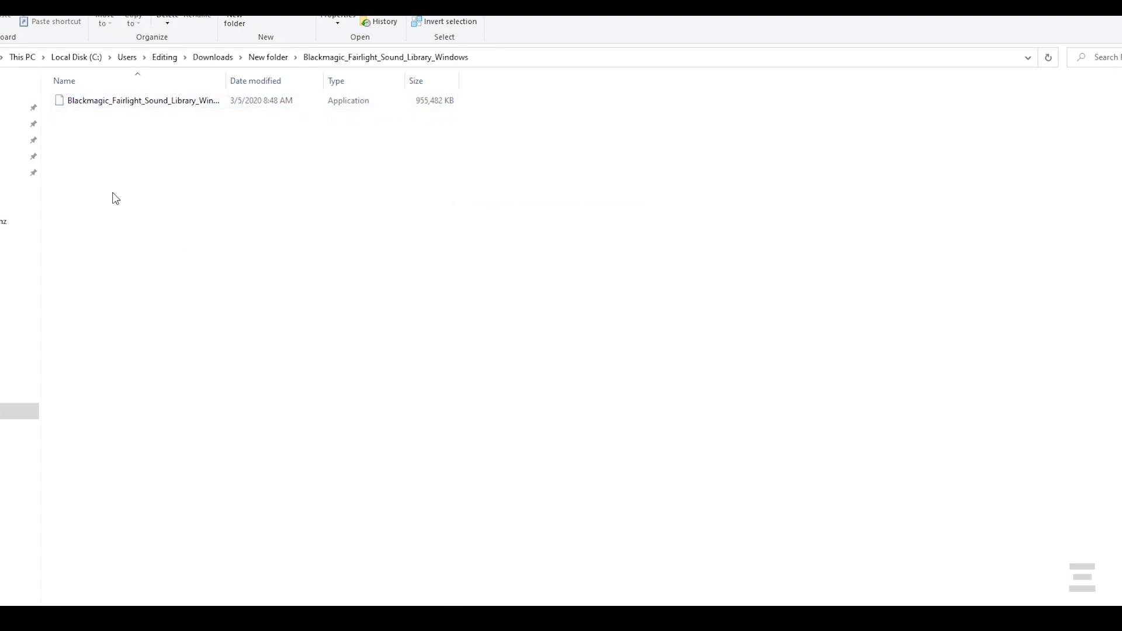
# Step: Widen the file name column and launch the Blackmagic_Fairlight_Sound_Library_Windows installer
pyautogui.moveTo(225, 81); pyautogui.dragTo(331, 81)
pyautogui.click(122, 113)
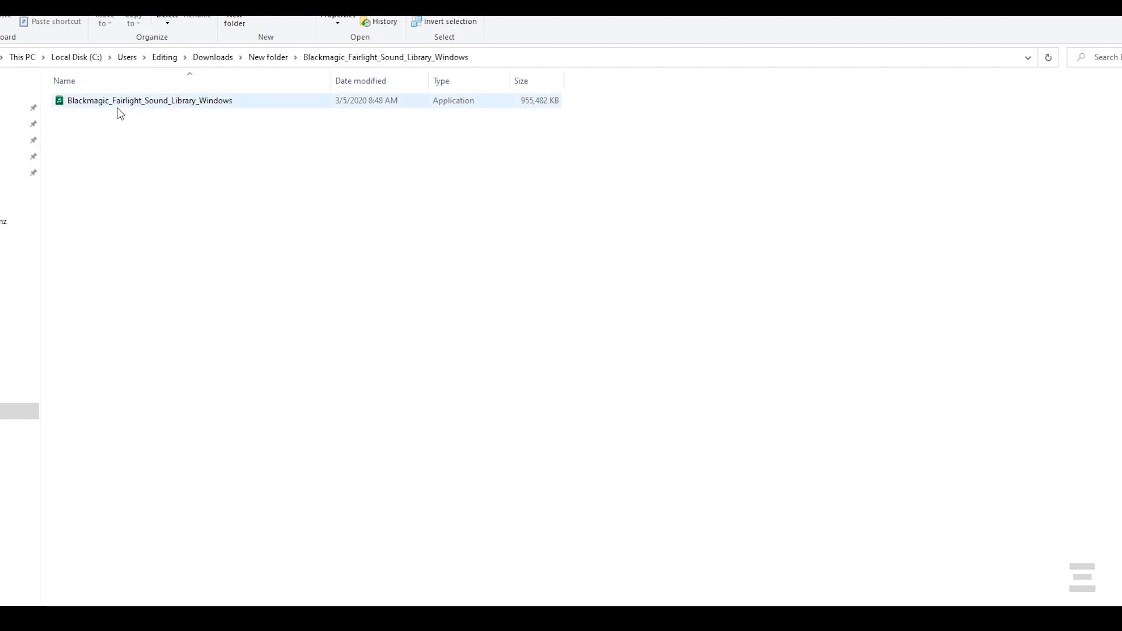
pyautogui.click(118, 109)
pyautogui.doubleClick(118, 109)
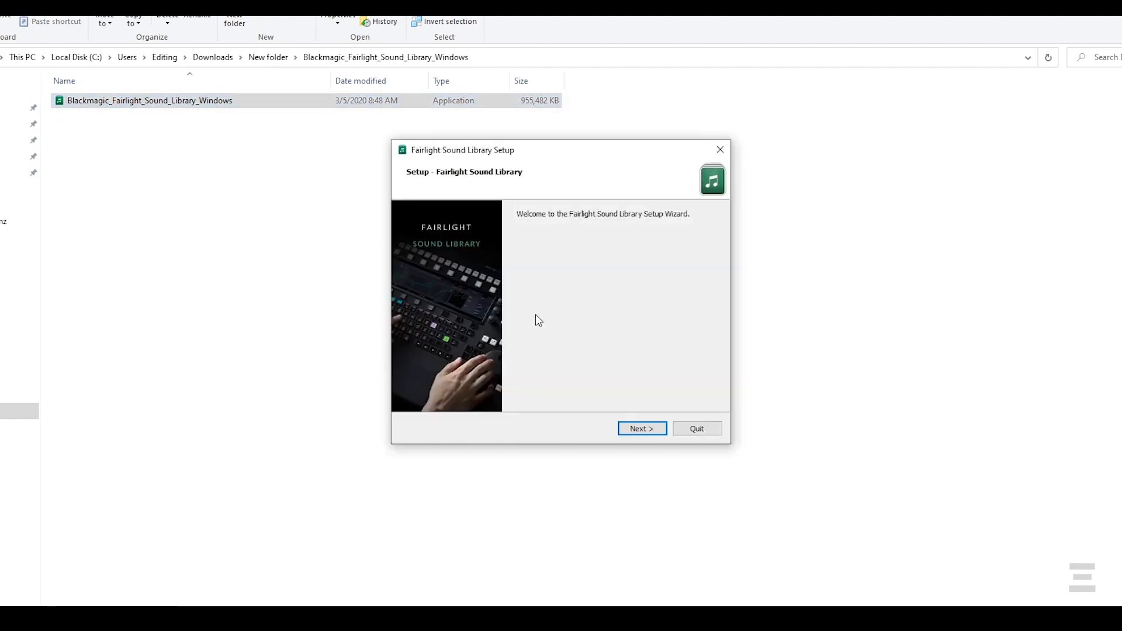
# Step: Set up the installation in the Fairlight folder on the Desktop, accept the license and start installing
pyautogui.click(647, 432)
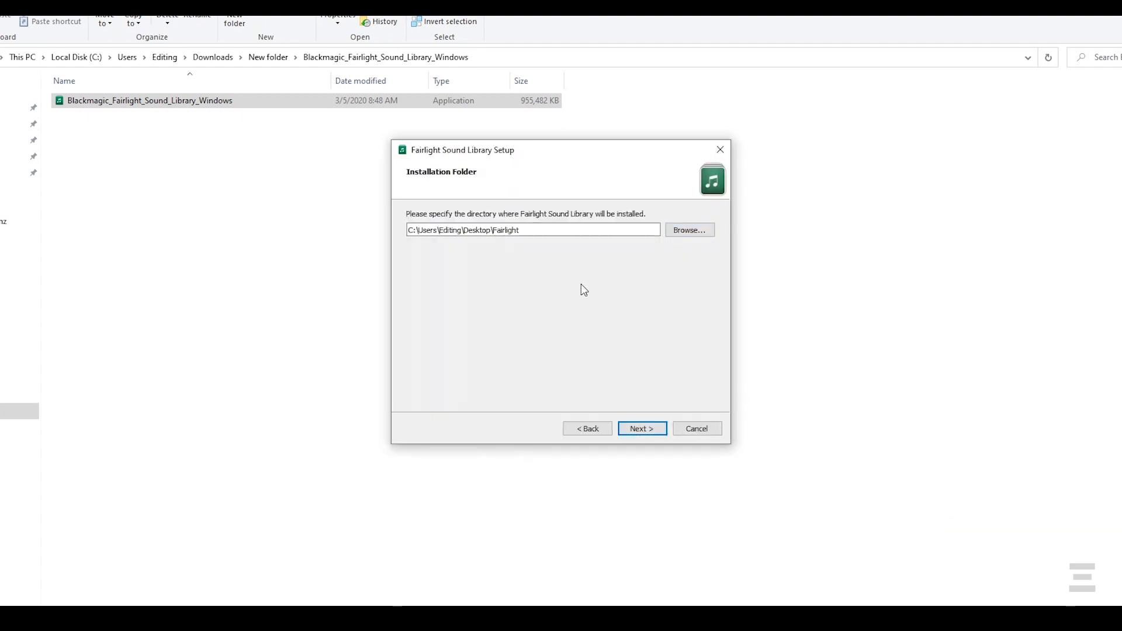
pyautogui.click(650, 431)
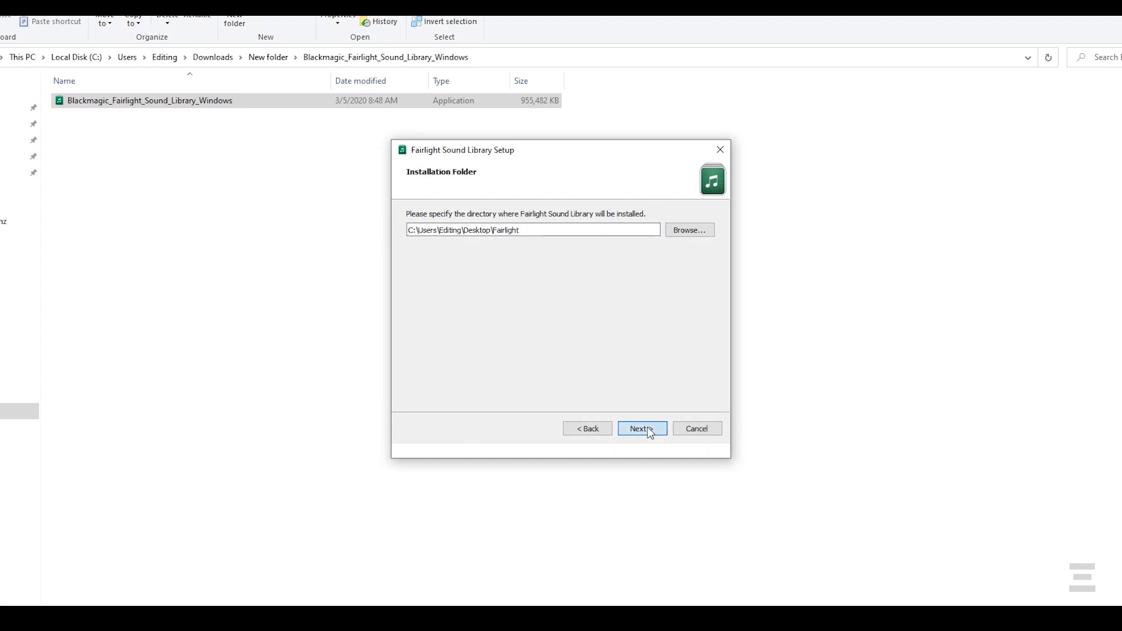
pyautogui.click(448, 401)
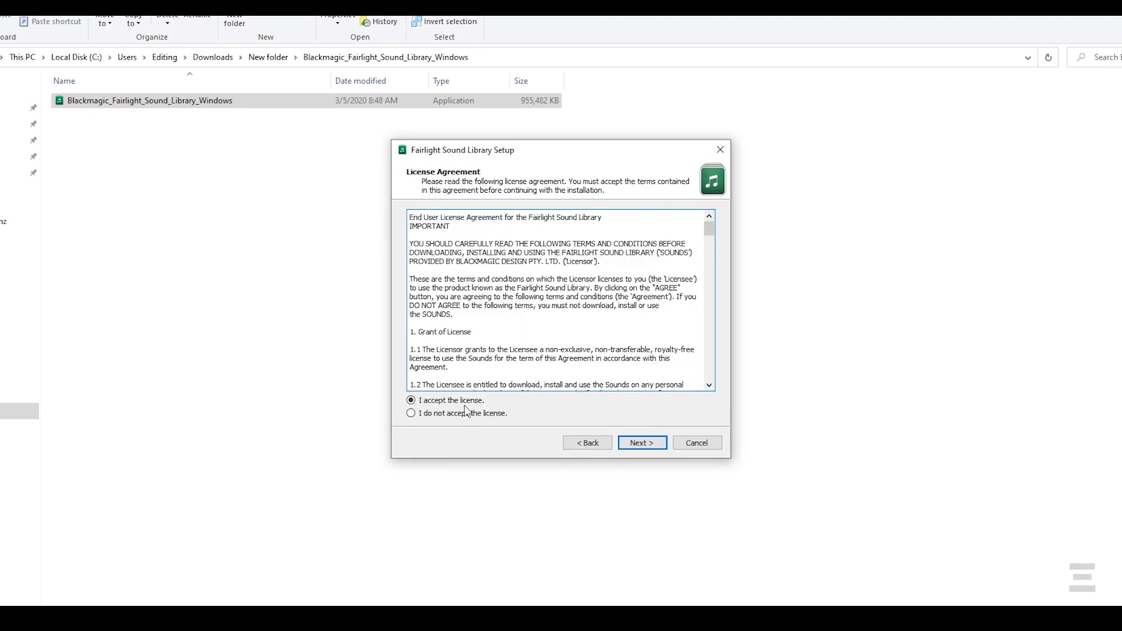
pyautogui.click(648, 444)
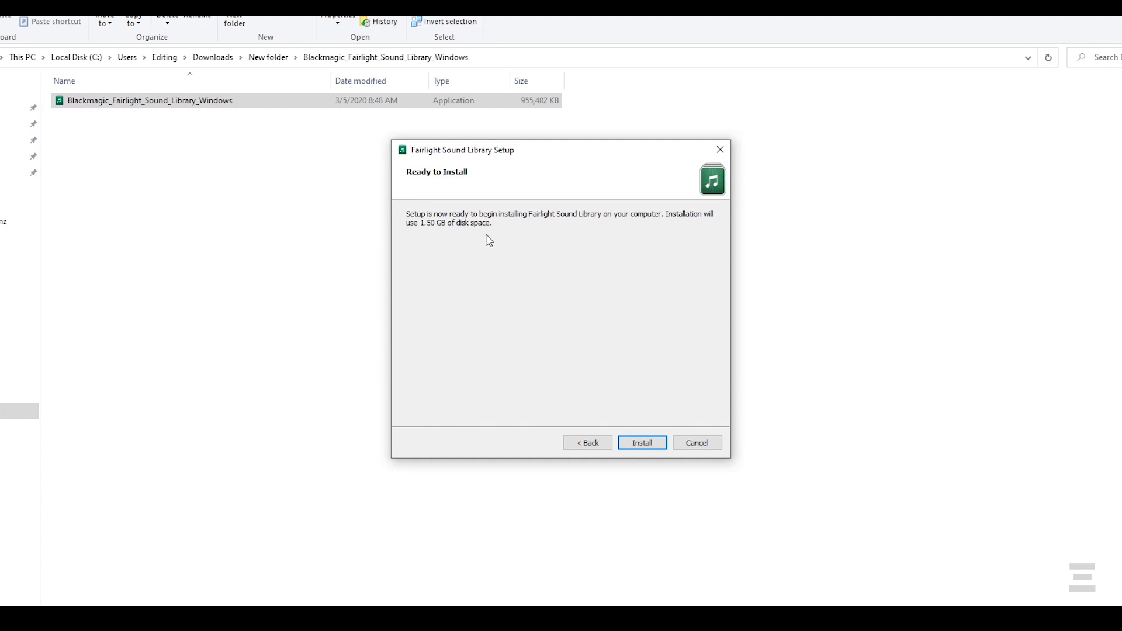
pyautogui.click(641, 436)
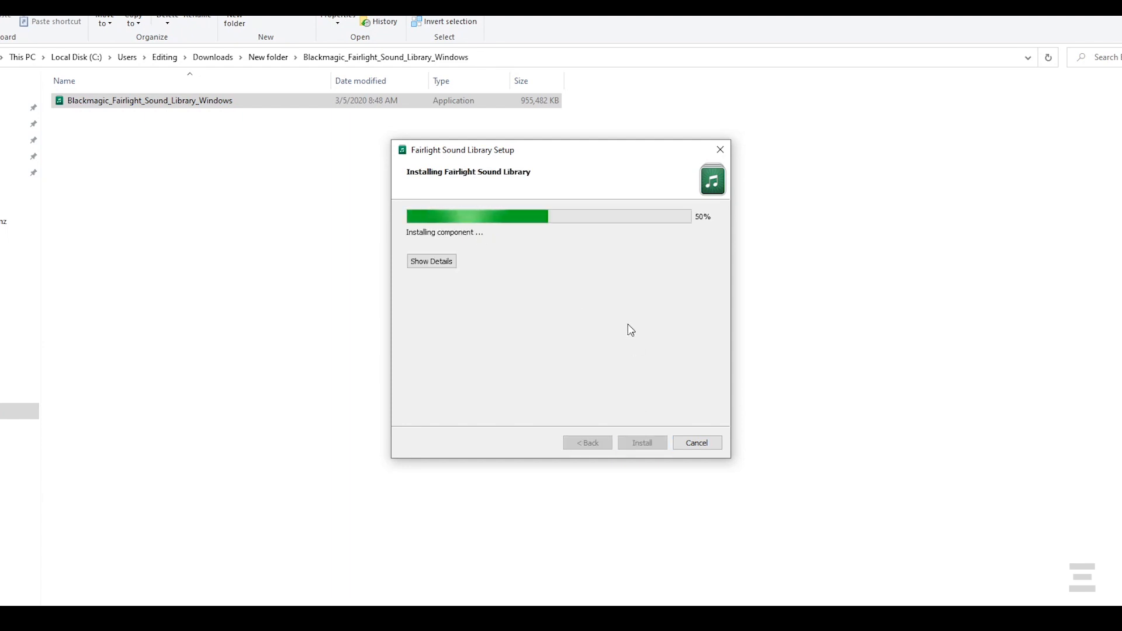
# Step: Show the installation details and finish the Fairlight Sound Library setup wizard
pyautogui.click(436, 264)
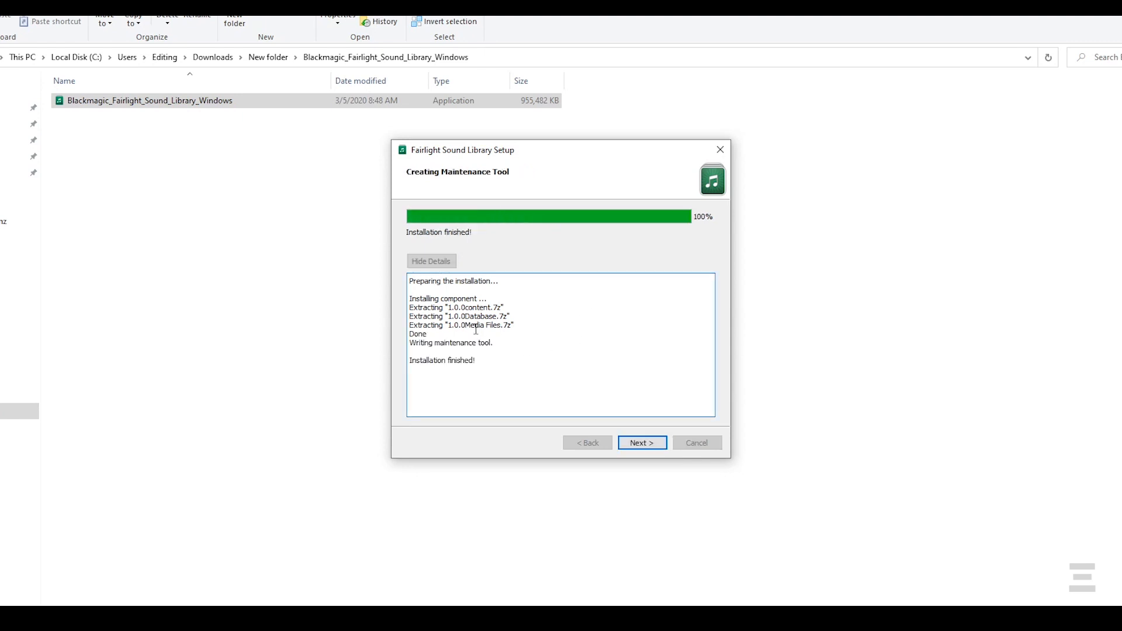
pyautogui.click(642, 443)
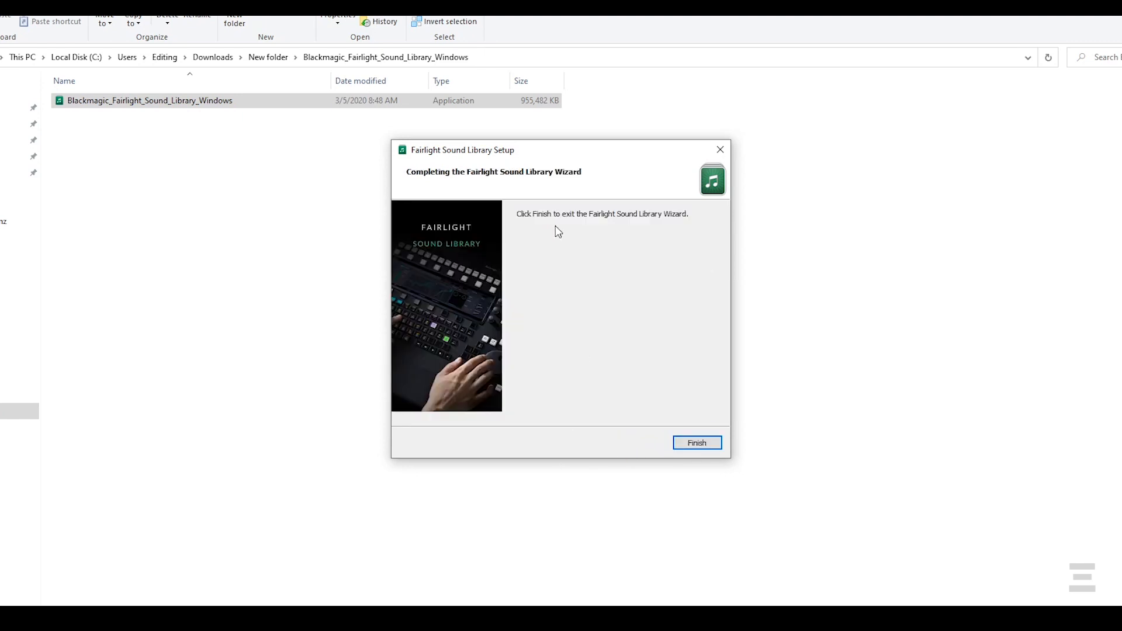
pyautogui.click(695, 442)
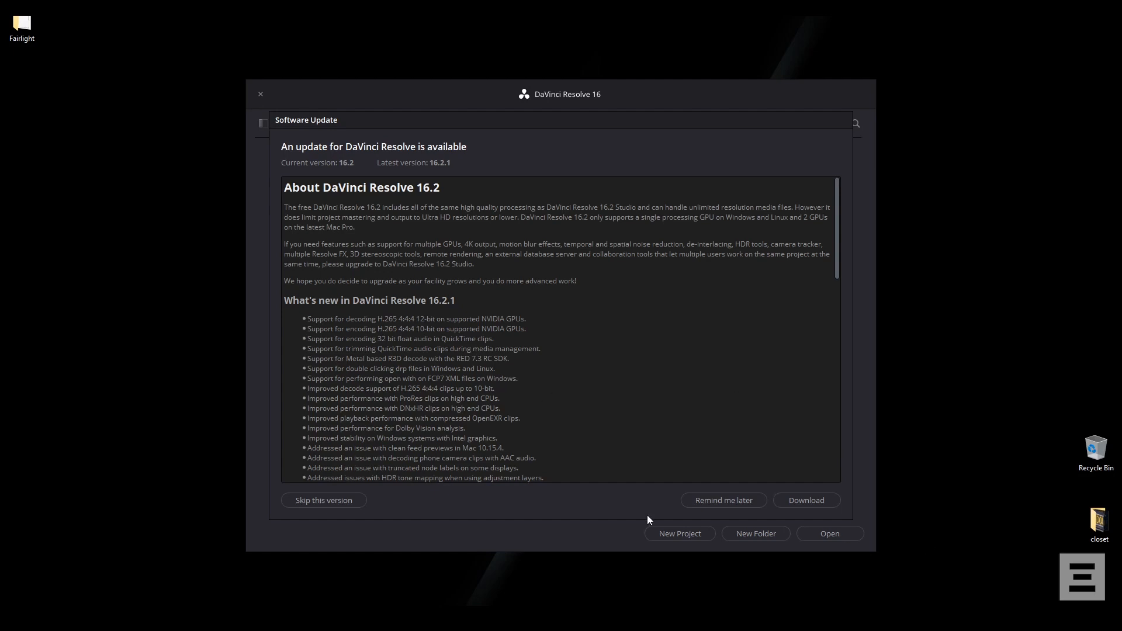
# Step: In DaVinci Resolve, get past the software update notice and set the Sound Library's database to Fairlight Sound Library
pyautogui.click(812, 500)
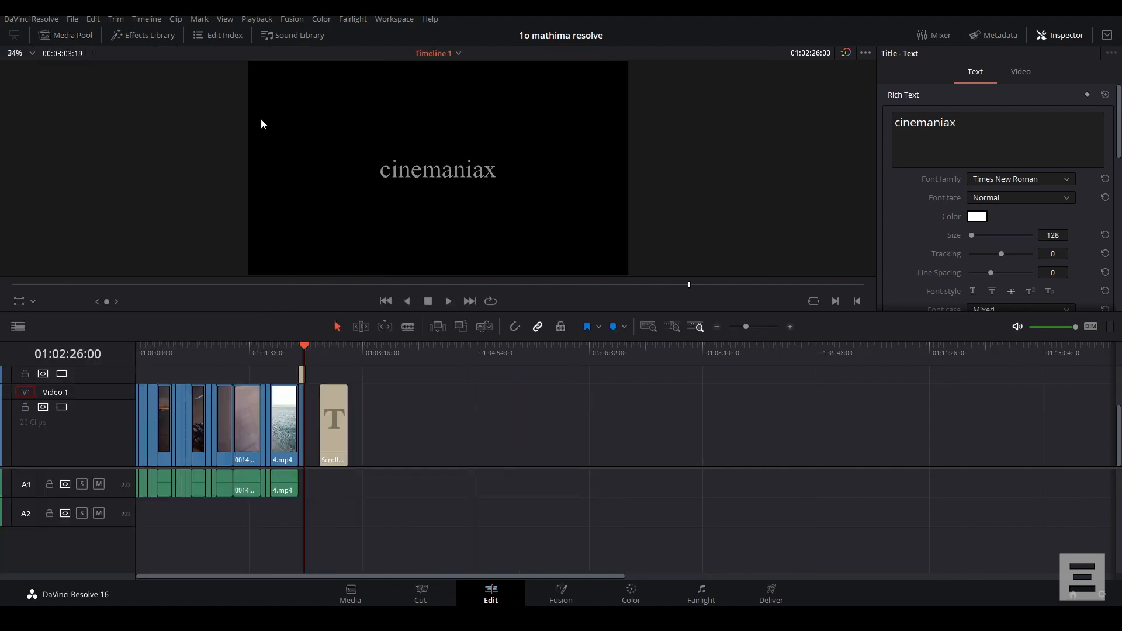
pyautogui.click(303, 35)
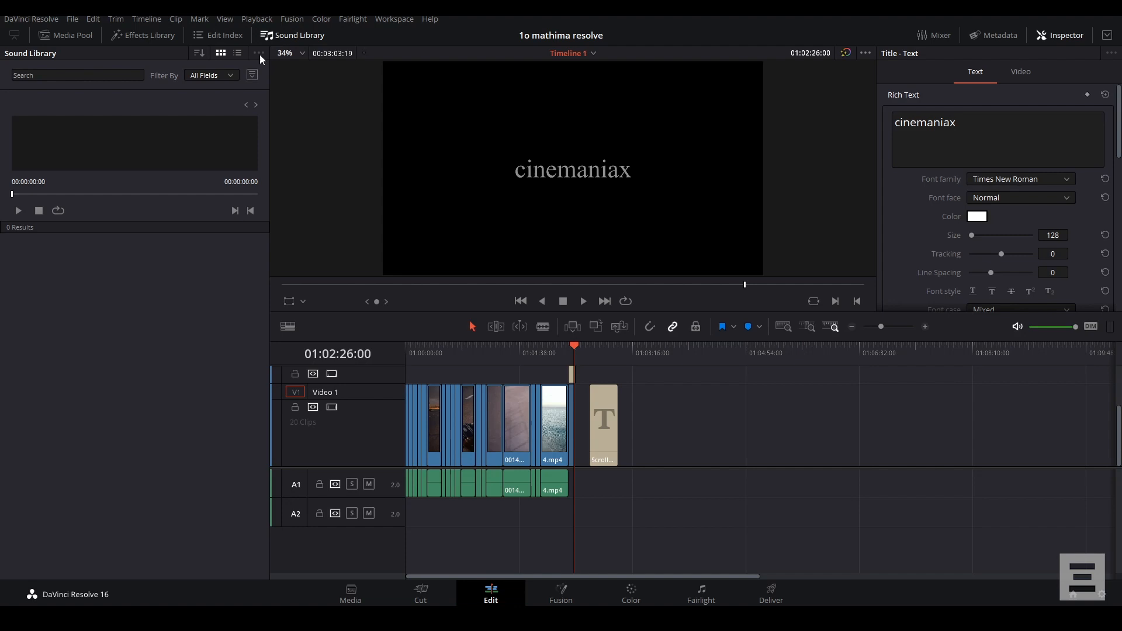
pyautogui.click(252, 74)
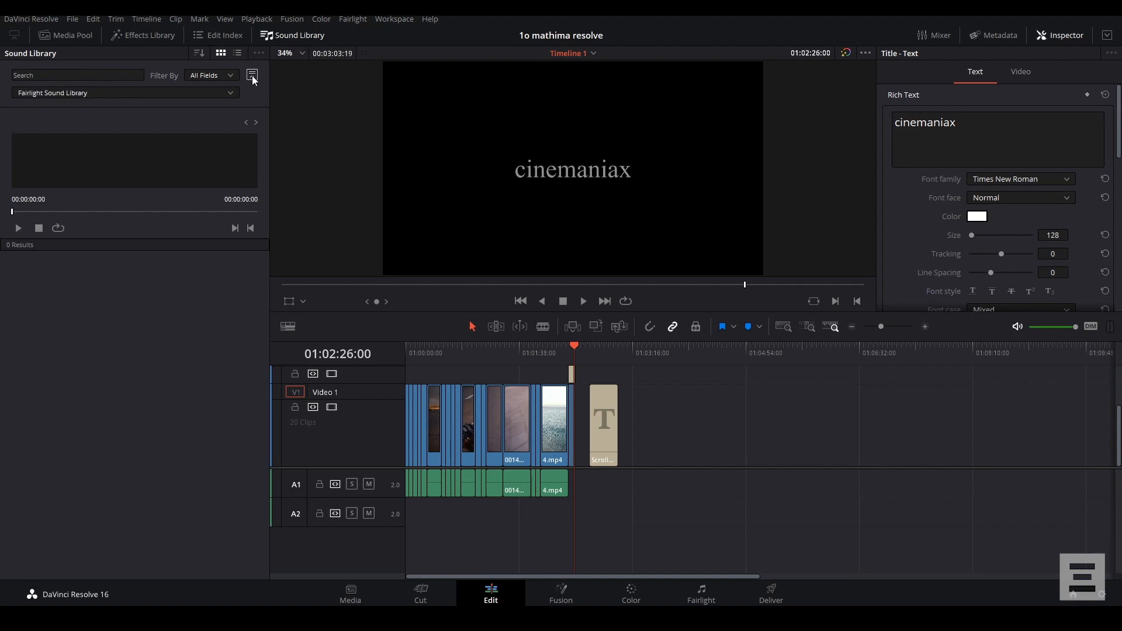
pyautogui.click(230, 92)
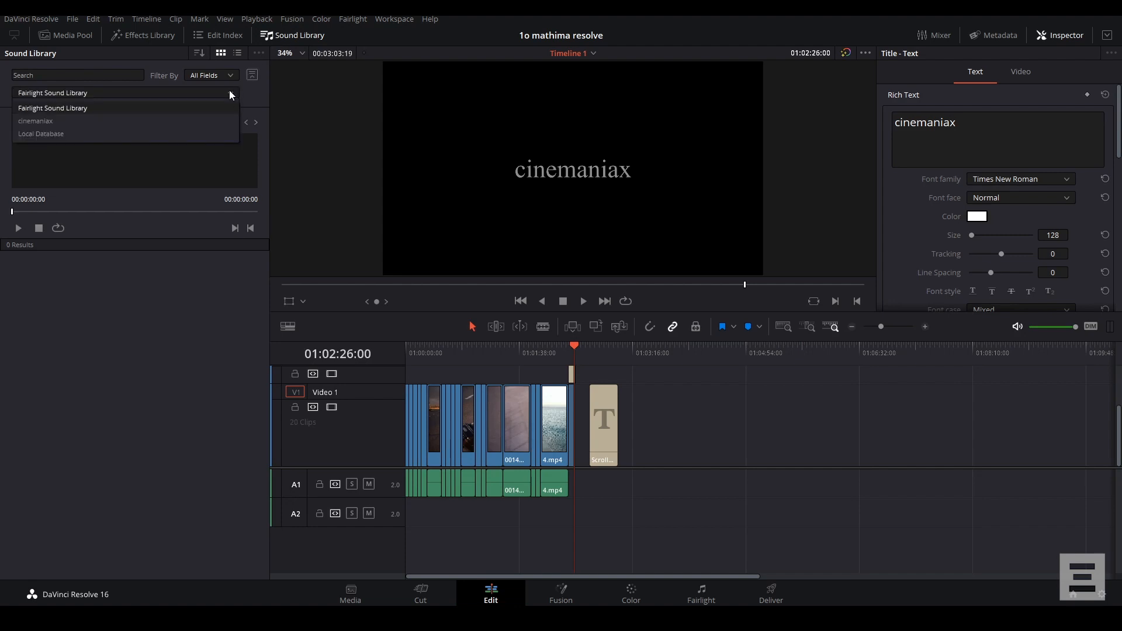
pyautogui.click(45, 113)
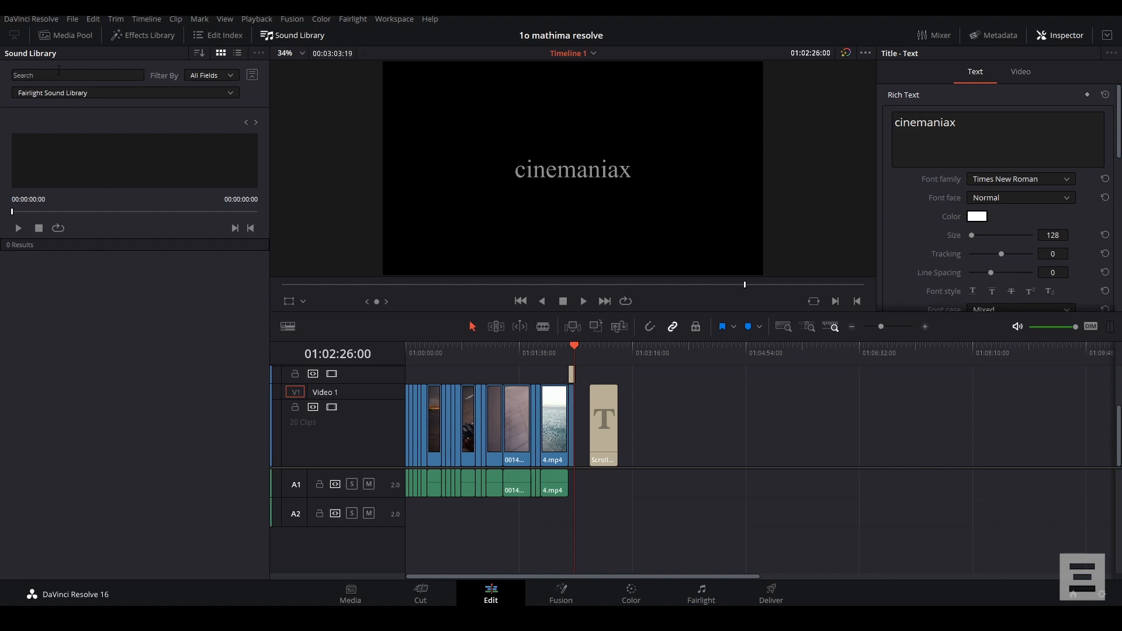
# Step: Search the sound library for "door" and play a preview of the Car Roof Door Hits.M sound
pyautogui.click(59, 75)
pyautogui.write('door')
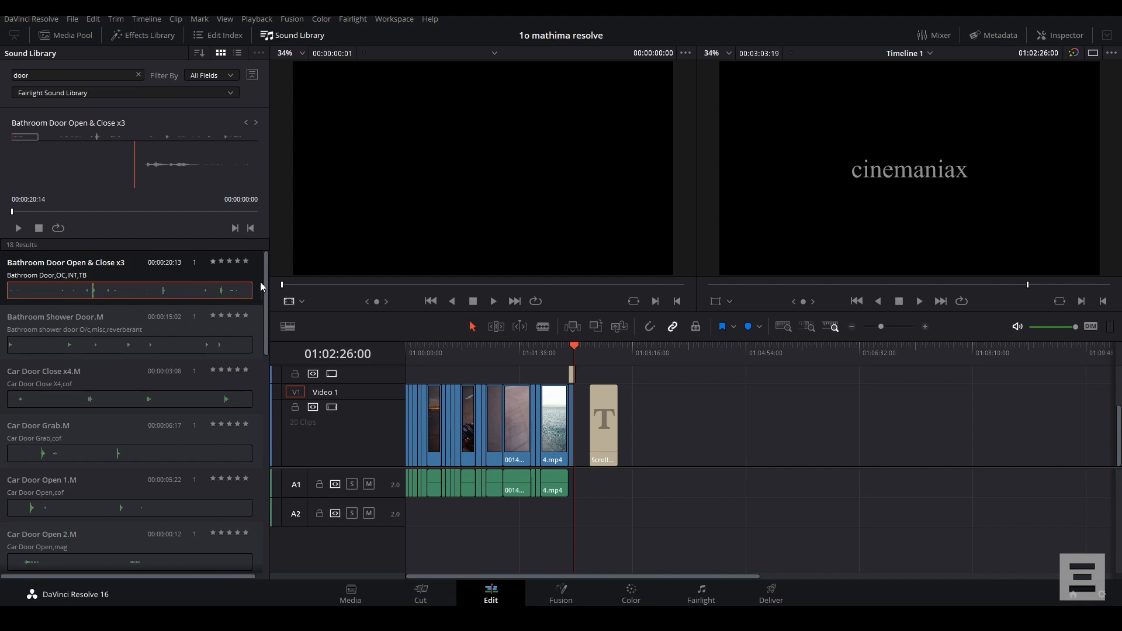
pyautogui.moveTo(265, 281); pyautogui.dragTo(262, 420)
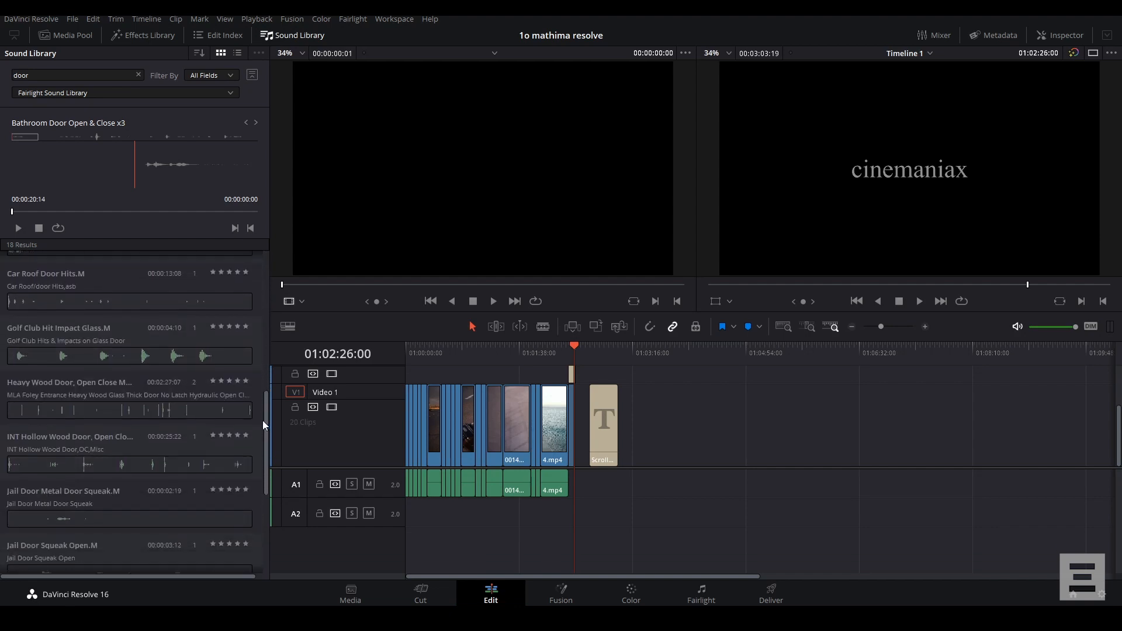
pyautogui.click(43, 332)
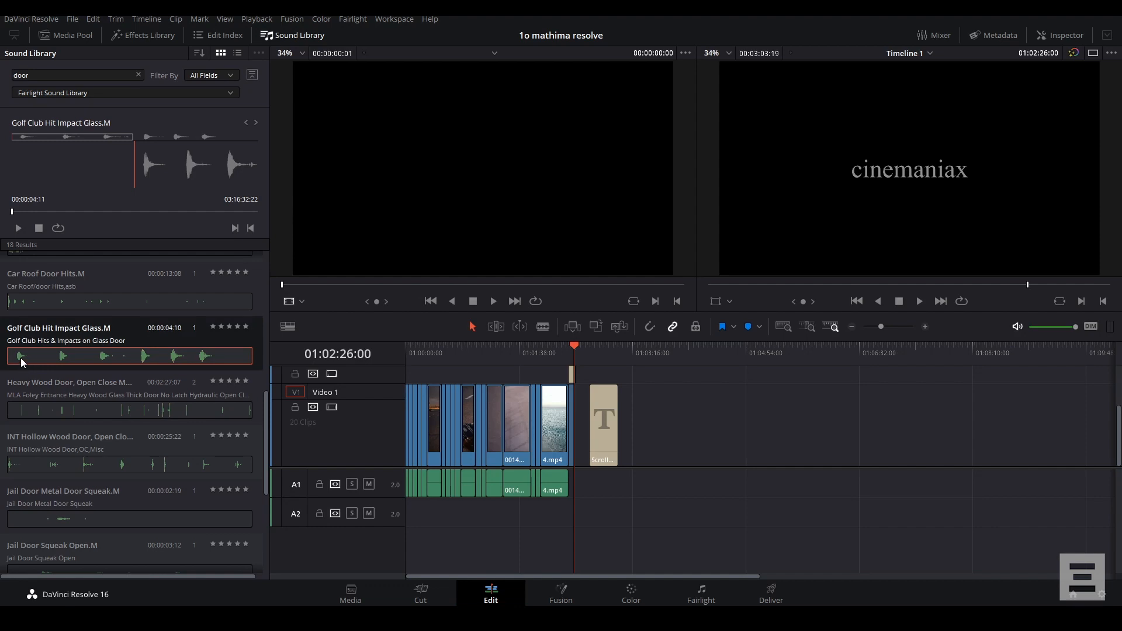
pyautogui.click(41, 290)
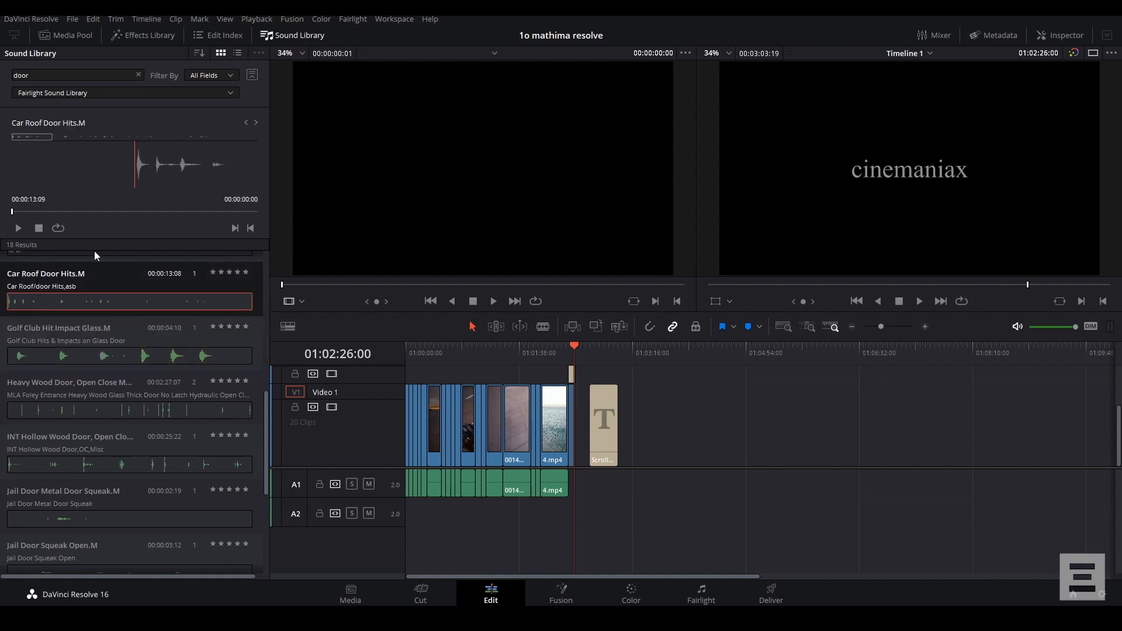
pyautogui.click(17, 228)
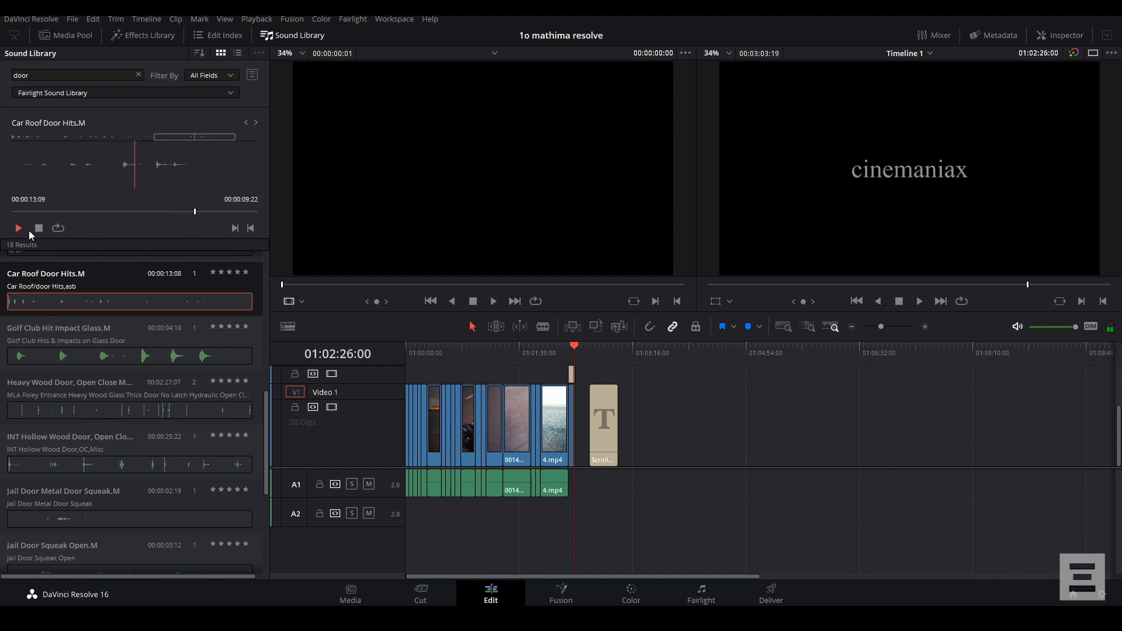
# Step: Stop the current preview and preview the Car Door Shut.M and Car Door Open 1.M sounds
pyautogui.click(39, 228)
pyautogui.moveTo(265, 430); pyautogui.dragTo(255, 360)
pyautogui.click(40, 455)
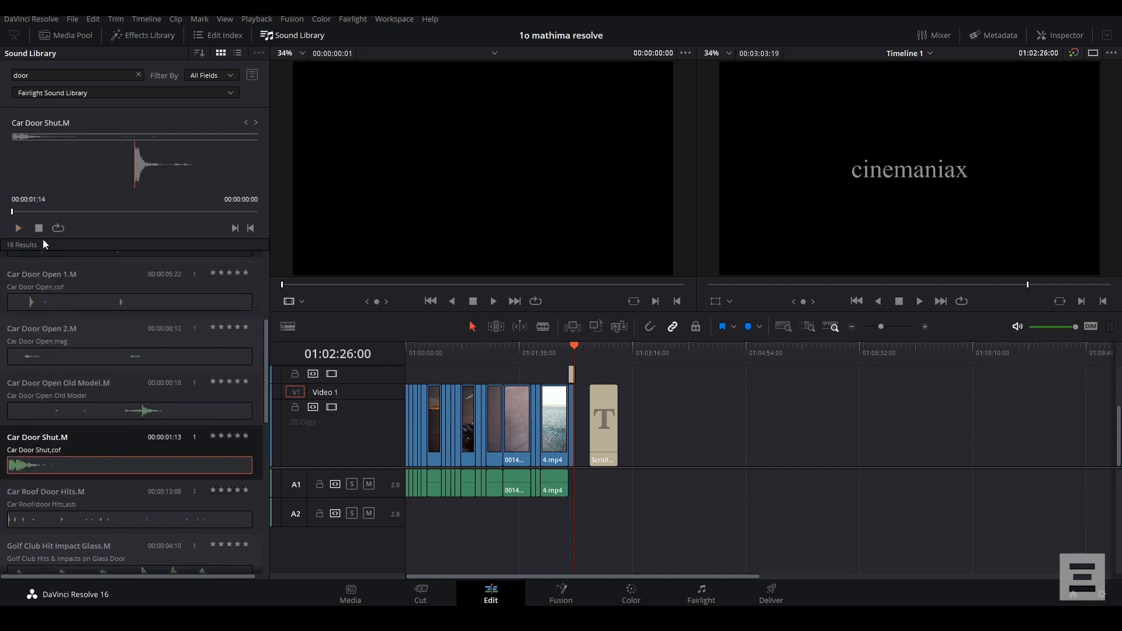
pyautogui.click(19, 229)
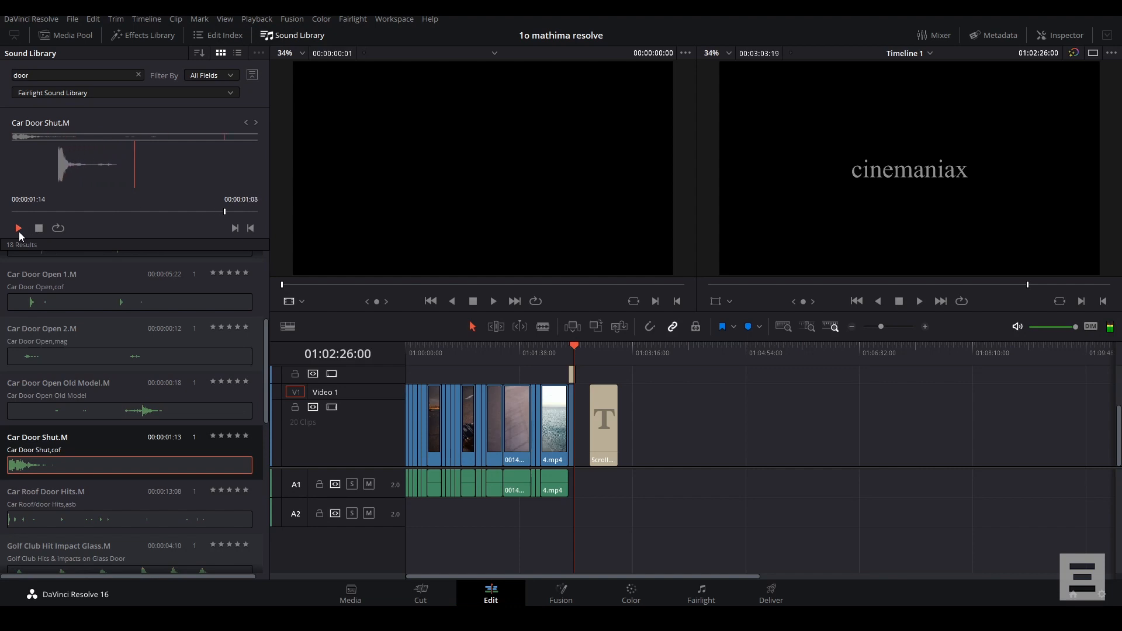
pyautogui.click(42, 293)
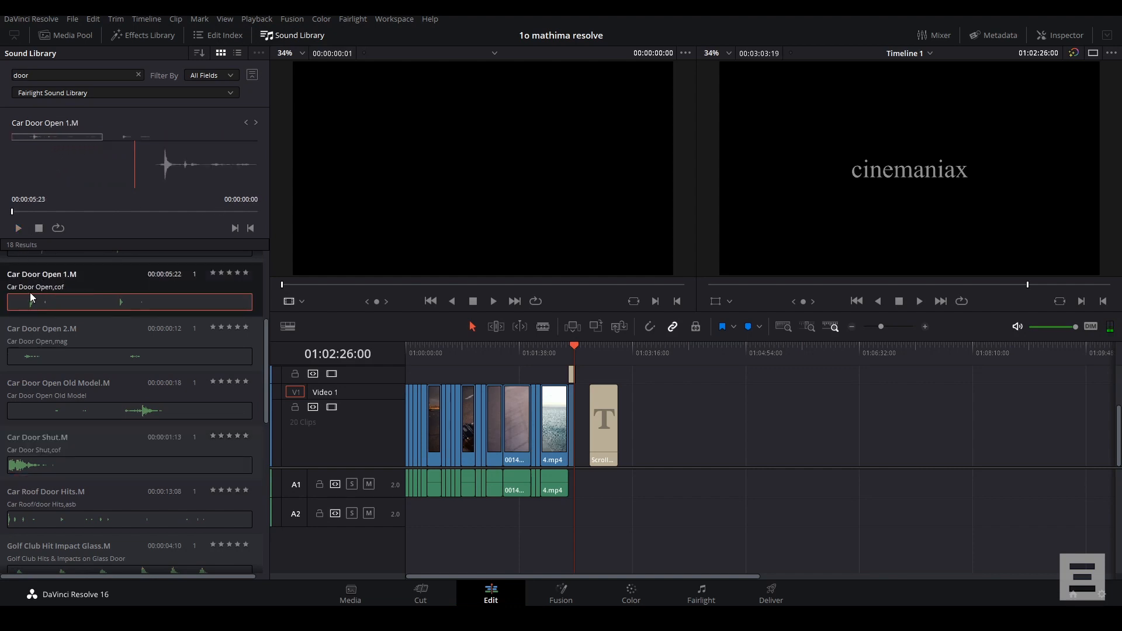
pyautogui.click(18, 229)
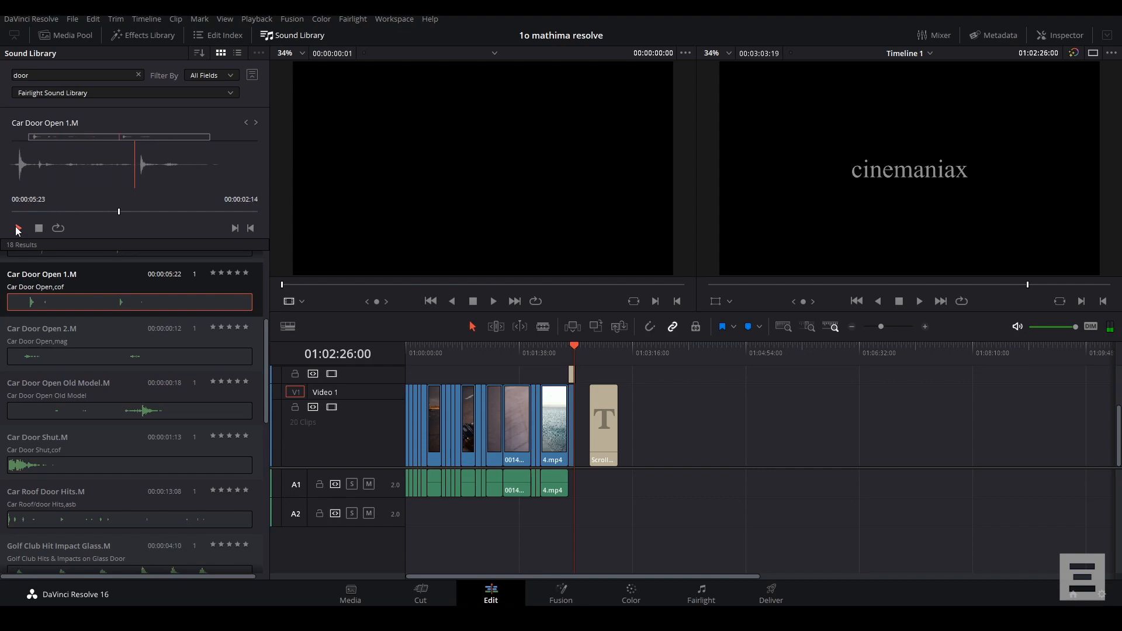
pyautogui.click(39, 228)
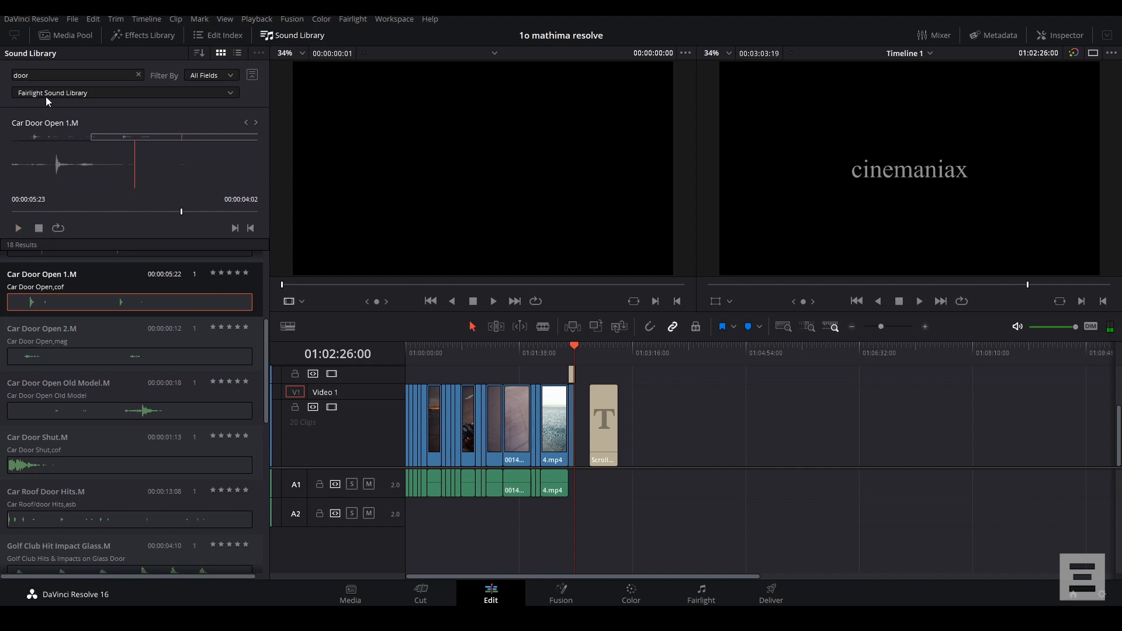
# Step: Search the sound library for "footstep" and preview the BG Footsteps Dirt & Grass sound
pyautogui.moveTo(35, 75); pyautogui.dragTo(0, 76)
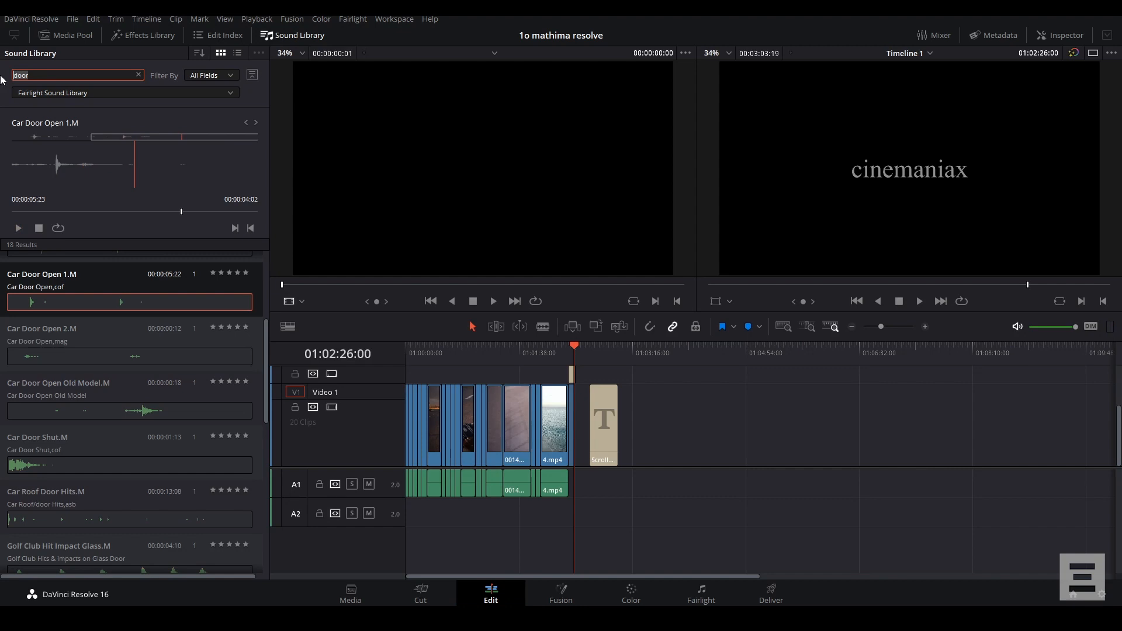
pyautogui.write('foots')
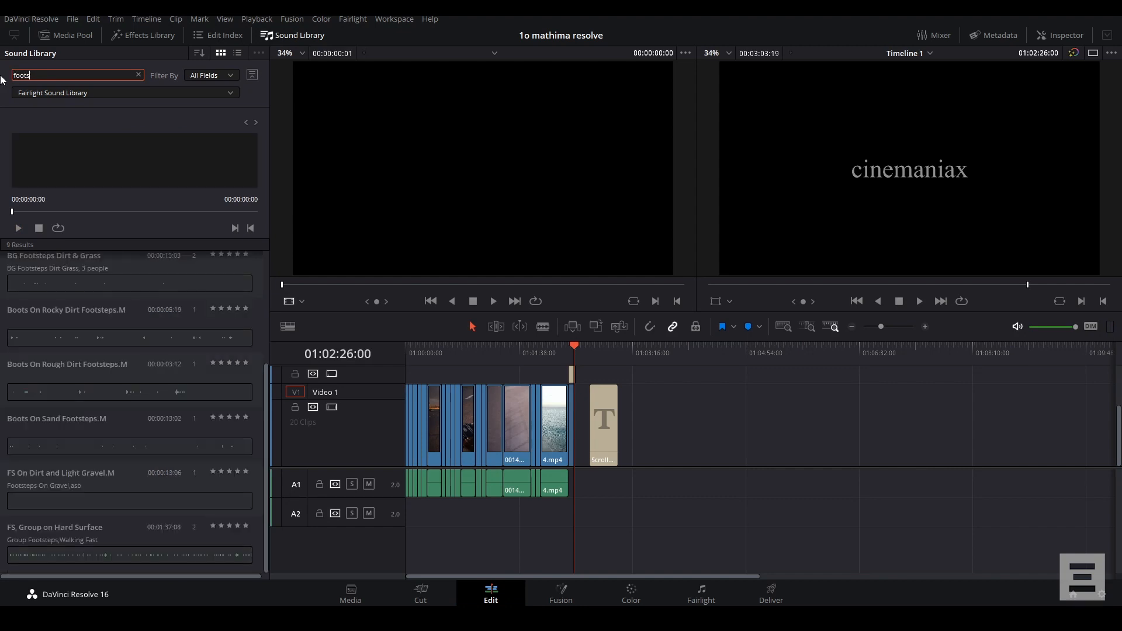
pyautogui.write('tep')
pyautogui.click(44, 285)
pyautogui.click(18, 229)
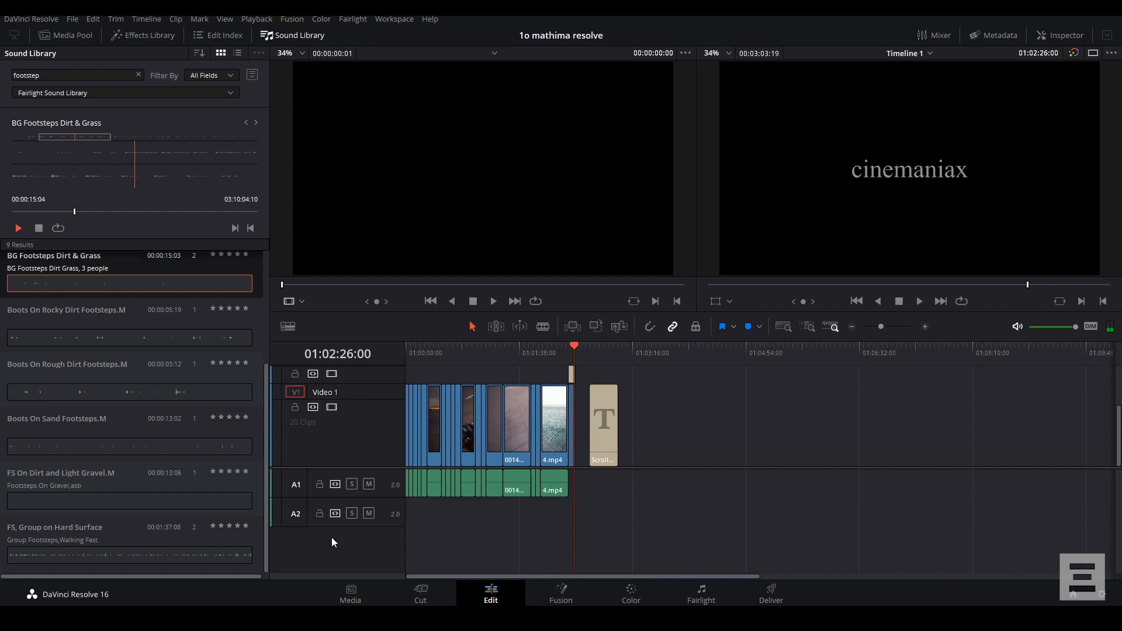
pyautogui.hotkey('alt', 'Tab')
pyautogui.hotkey('alt', 'Tab')
pyautogui.click(38, 229)
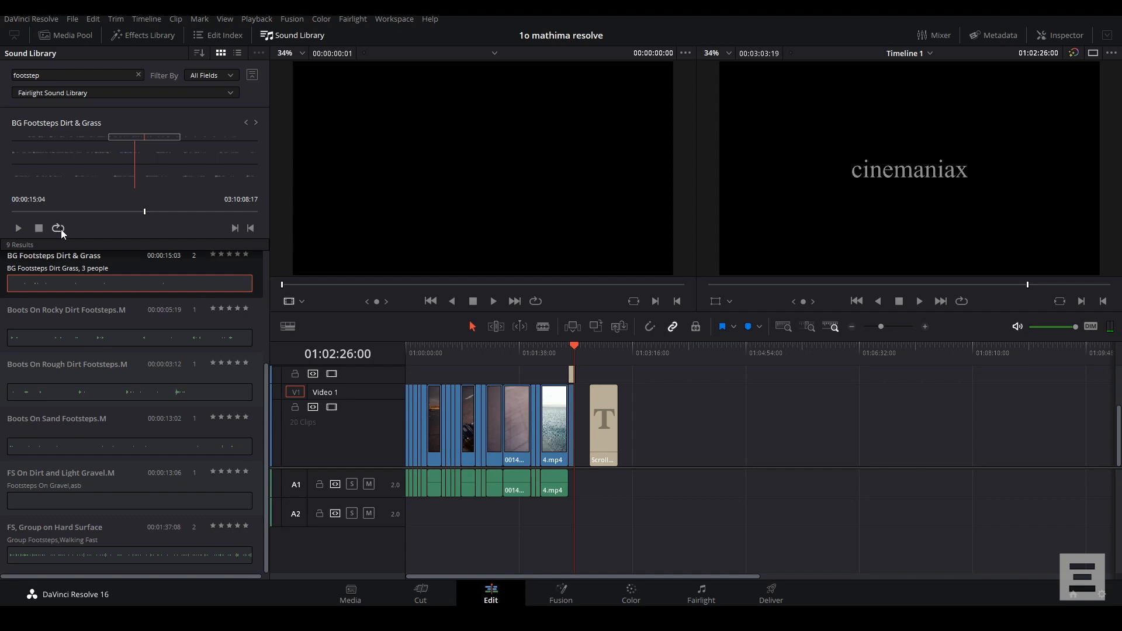
# Step: Search the sound library for "gun" and preview the Gun Draw Out Pistol.M sound
pyautogui.moveTo(54, 76); pyautogui.dragTo(0, 83)
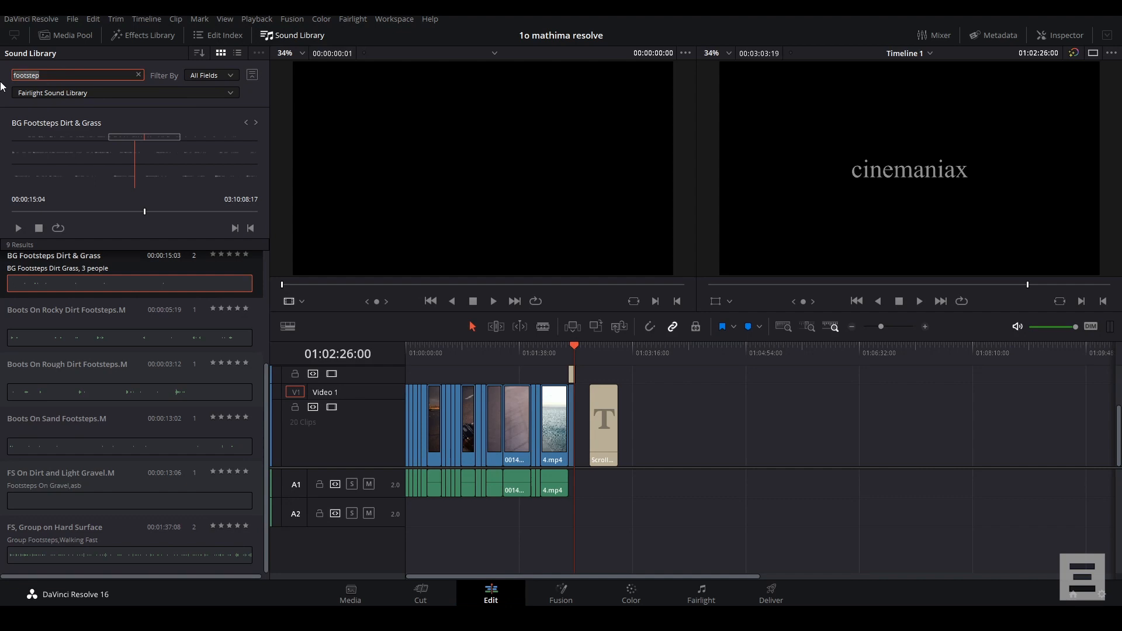
pyautogui.press('BackSpace')
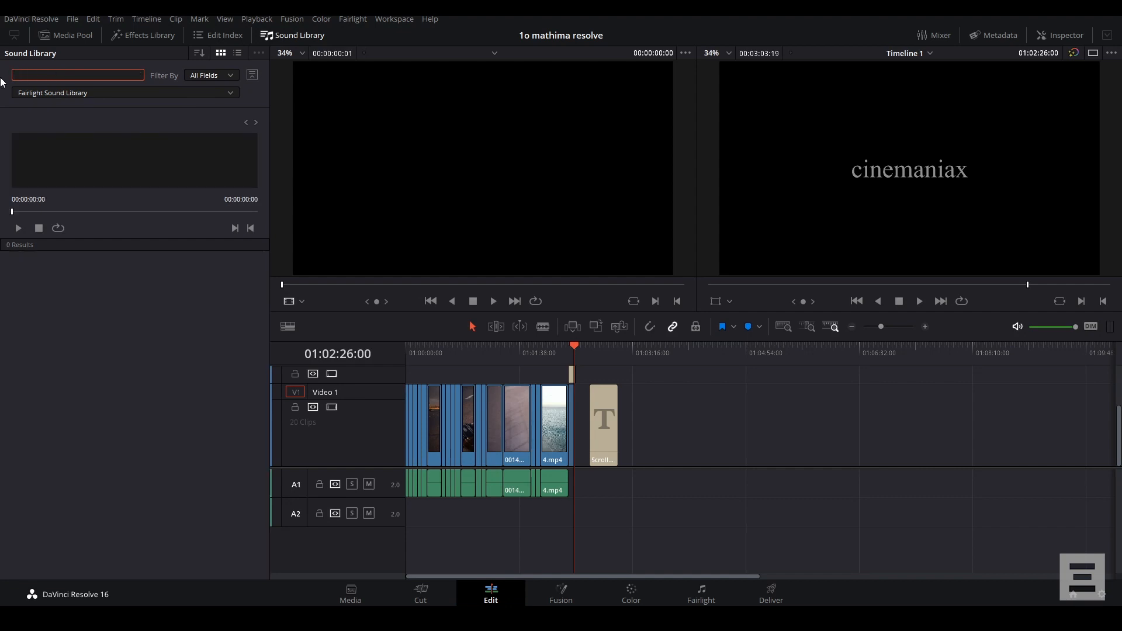
pyautogui.write('gun')
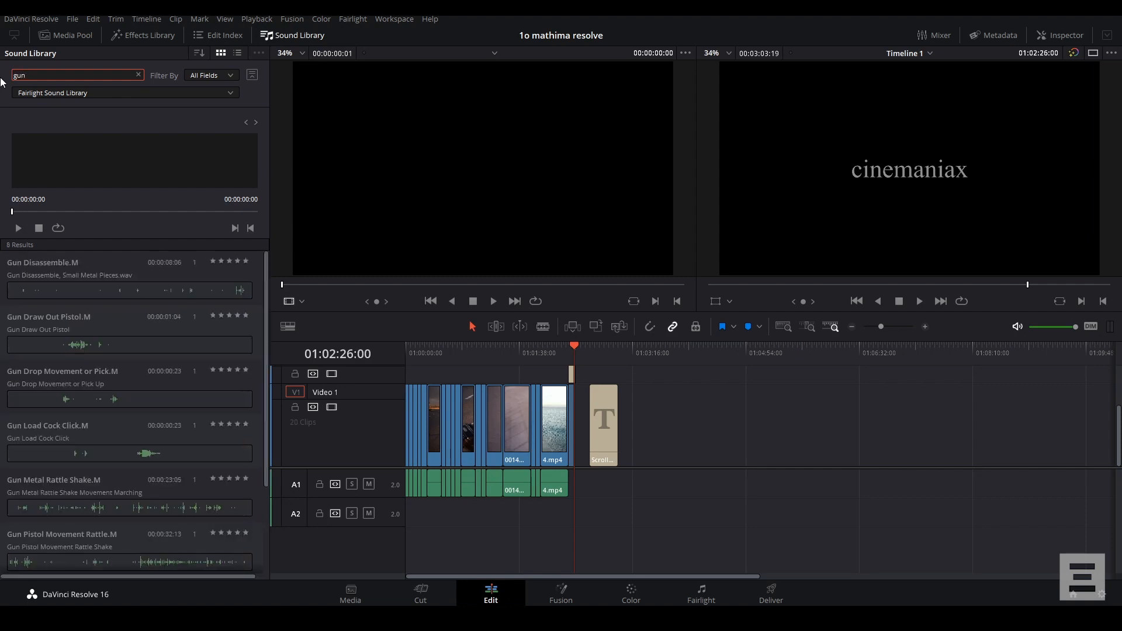
pyautogui.click(63, 348)
pyautogui.click(18, 228)
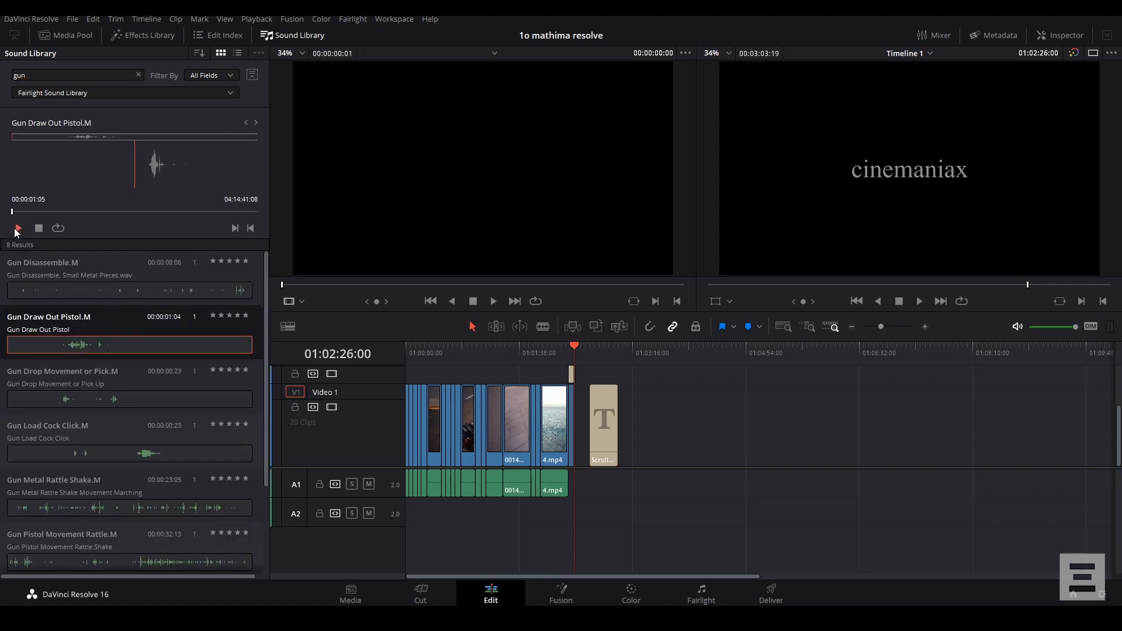
# Step: Preview the Gun Disassemble.M sound, stopping and resuming its playback
pyautogui.click(66, 291)
pyautogui.click(21, 230)
pyautogui.click(39, 229)
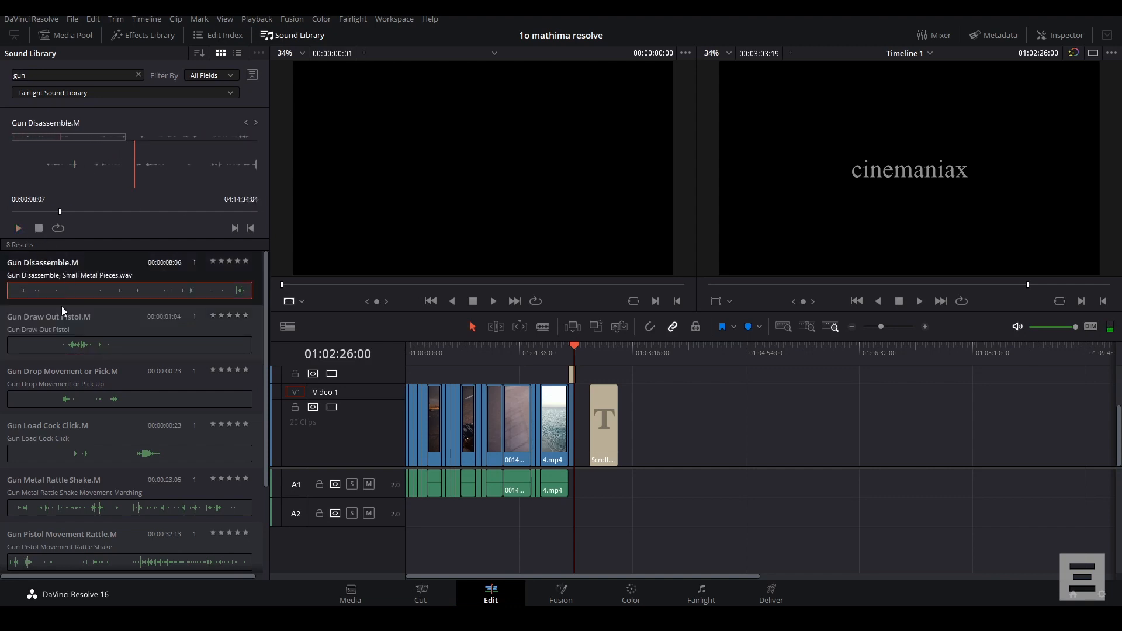
pyautogui.click(19, 230)
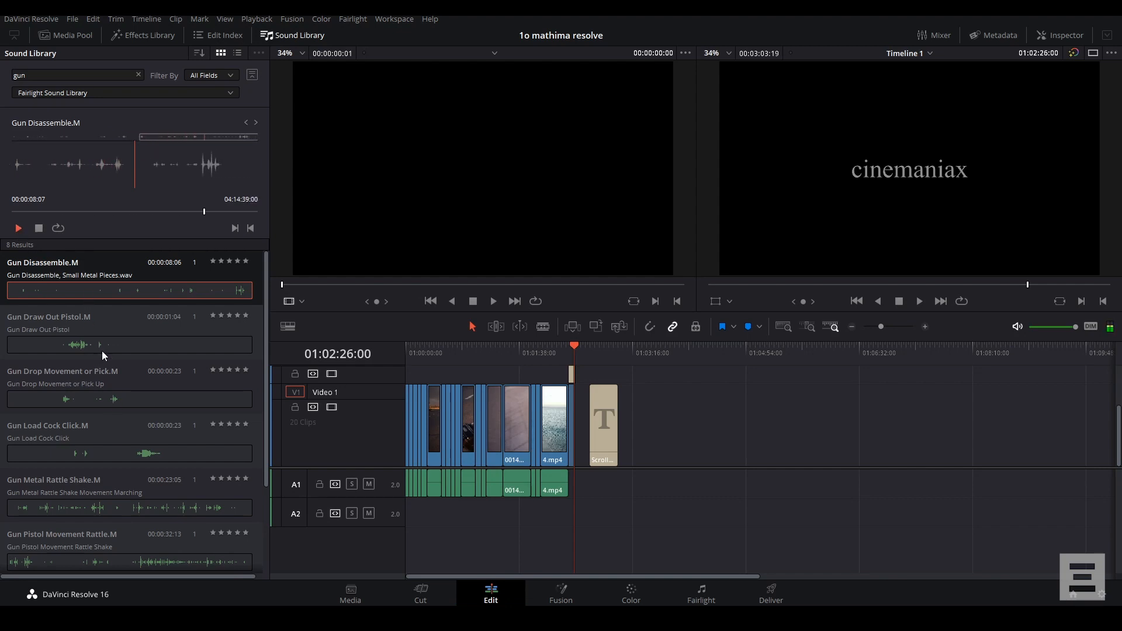
# Step: Advance through the next two gun sounds, previewing Gun Draw Out Pistol.M and Gun Drop Movement or Pick.M
pyautogui.click(255, 123)
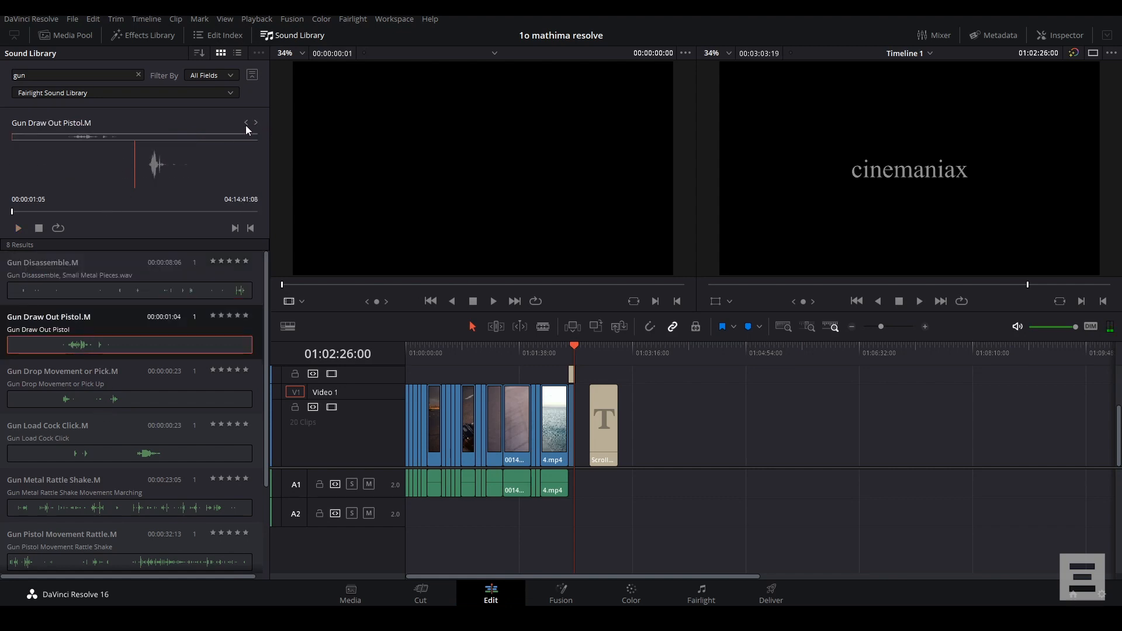
pyautogui.click(17, 228)
pyautogui.click(255, 123)
pyautogui.click(18, 231)
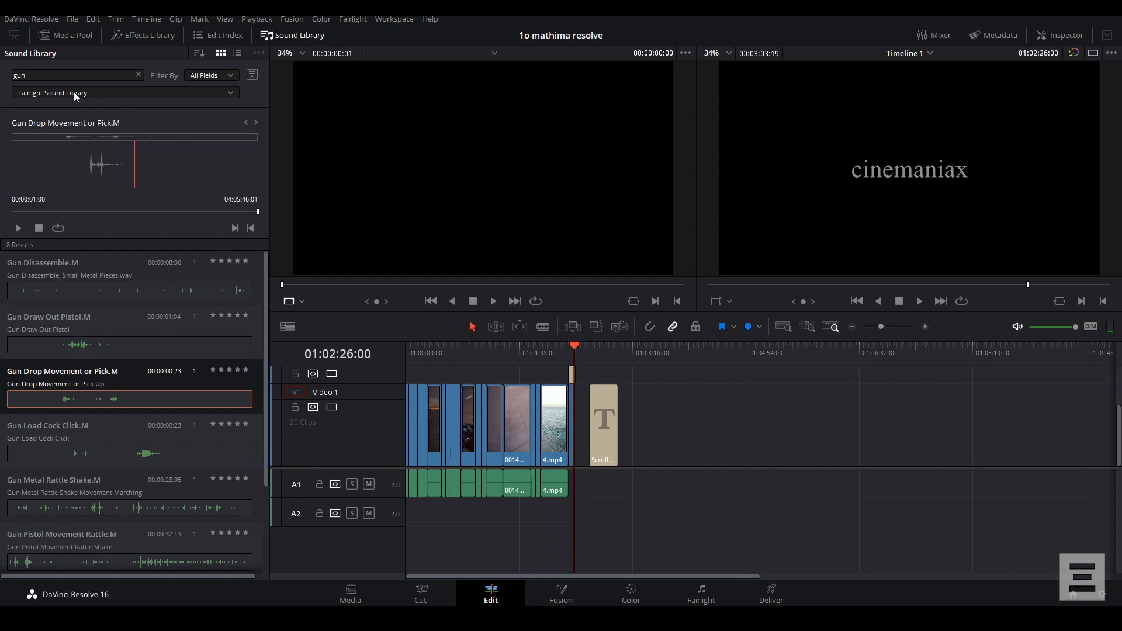
# Step: Search for "***" to list the whole sound library and preview Rope Creak Stress Leather.M
pyautogui.doubleClick(43, 76)
pyautogui.write('***')
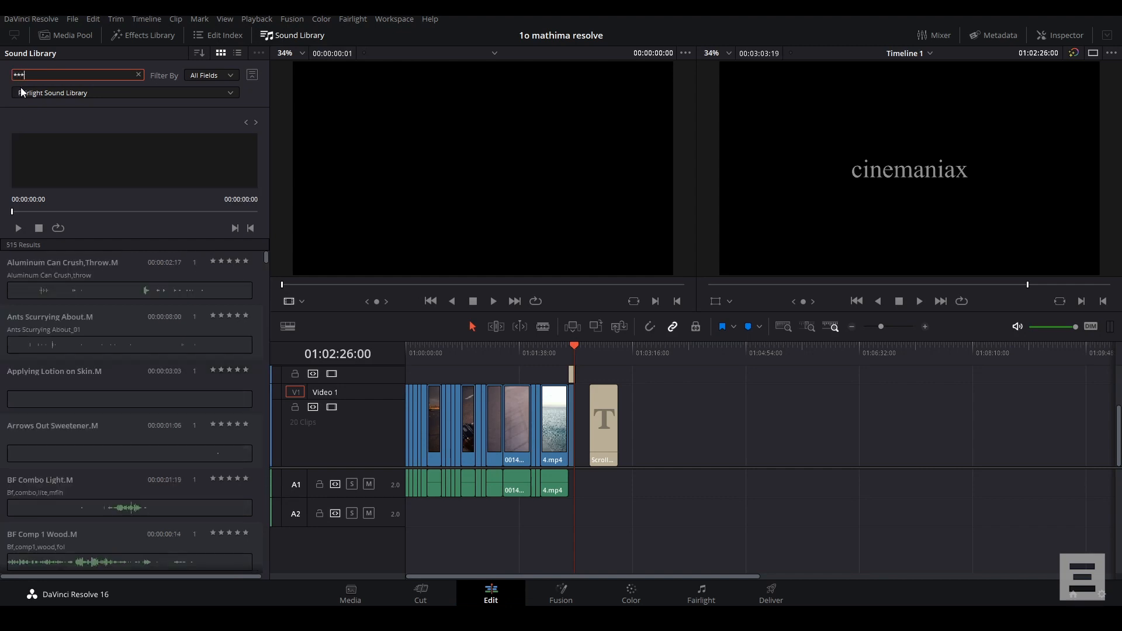
pyautogui.moveTo(265, 259); pyautogui.dragTo(268, 501)
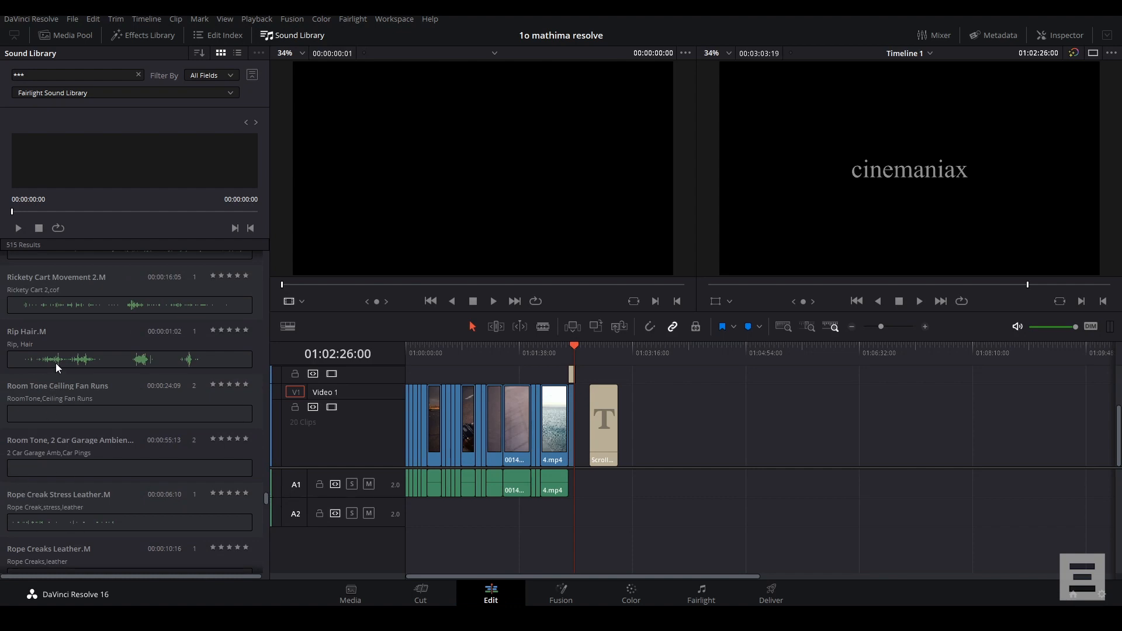
pyautogui.click(49, 503)
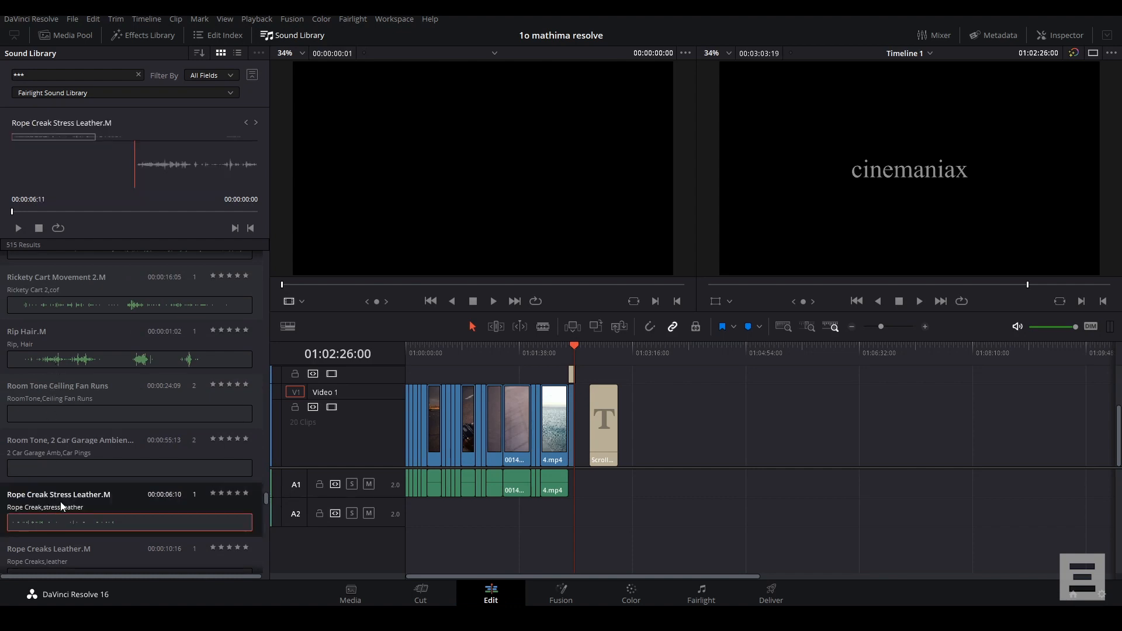
pyautogui.click(18, 228)
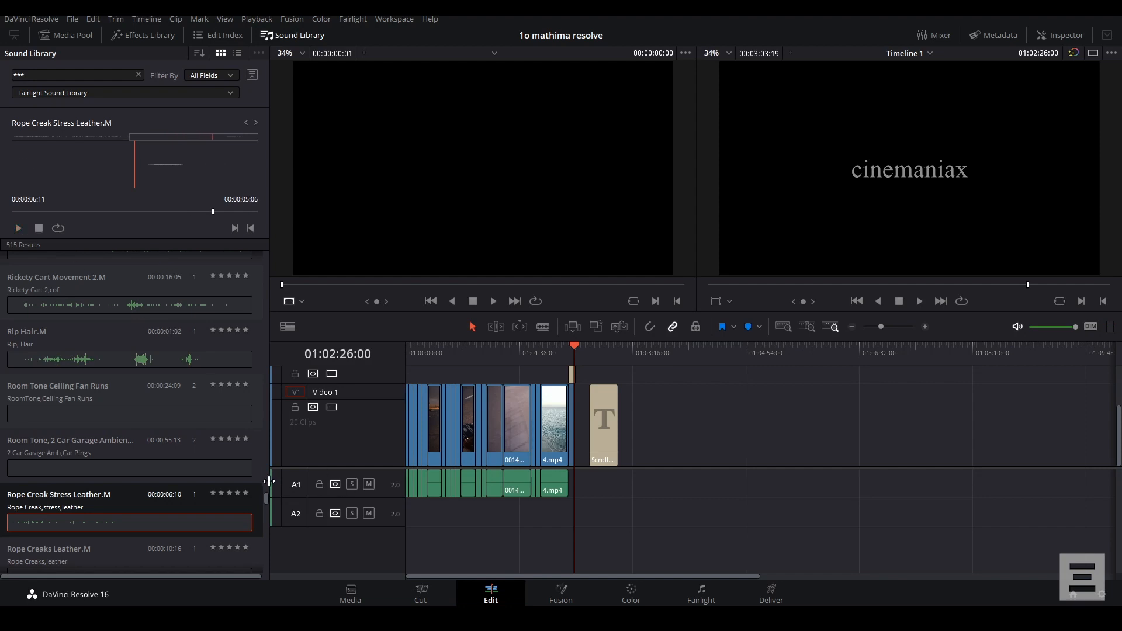
# Step: Preview the Rope Drag Across Metal.M sound from the full list and stop its playback
pyautogui.scroll(-4, 252, 450)
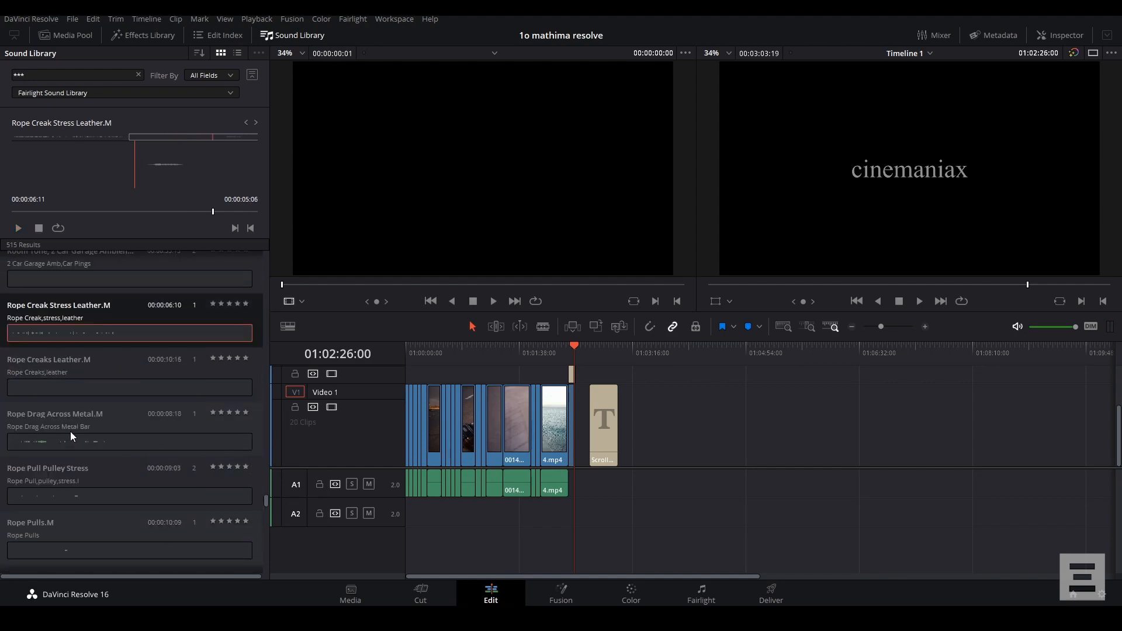
pyautogui.click(52, 419)
pyautogui.click(17, 228)
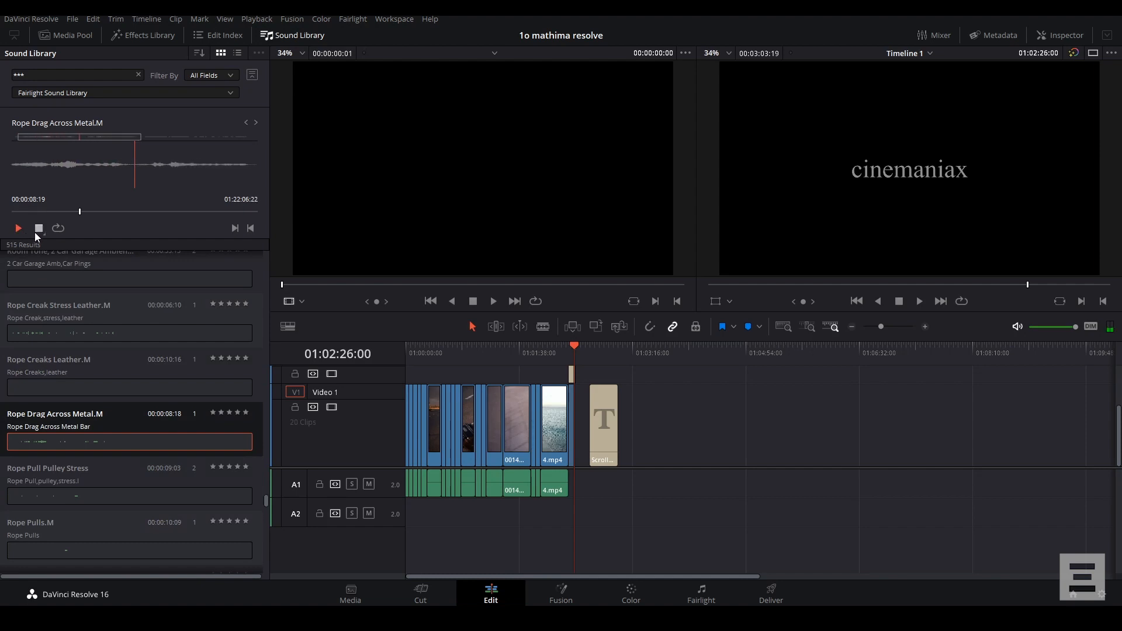
pyautogui.click(36, 230)
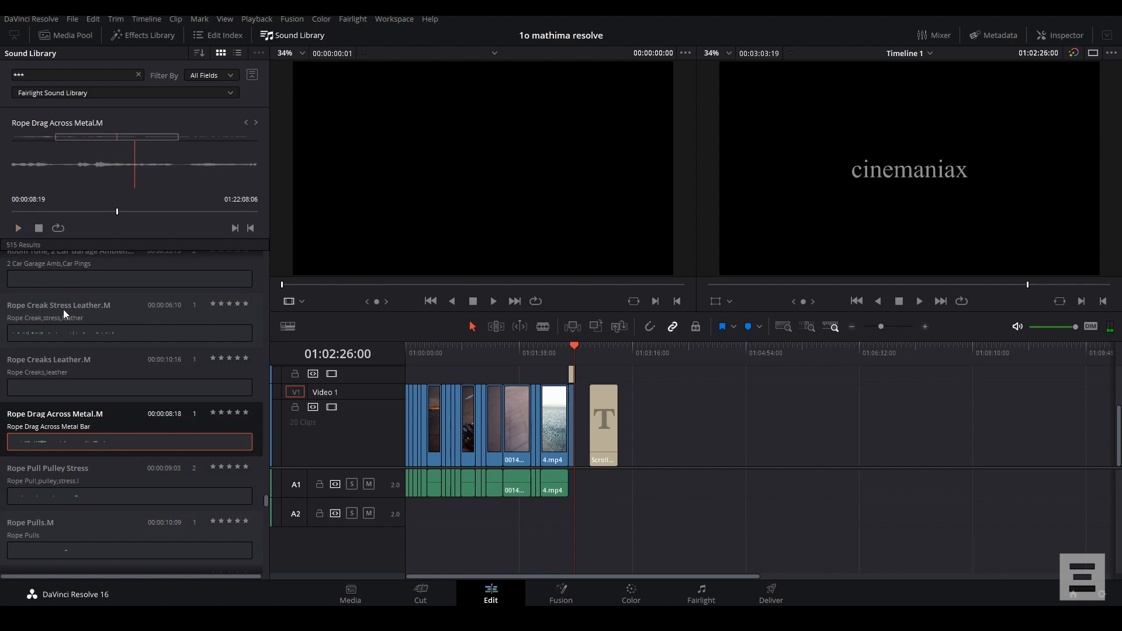
# Step: Load Plastic Bottle Body Hits 1.M from the full sound list, preview it and return to the list's beginning
pyautogui.click(271, 465)
pyautogui.scroll(10, 265, 433)
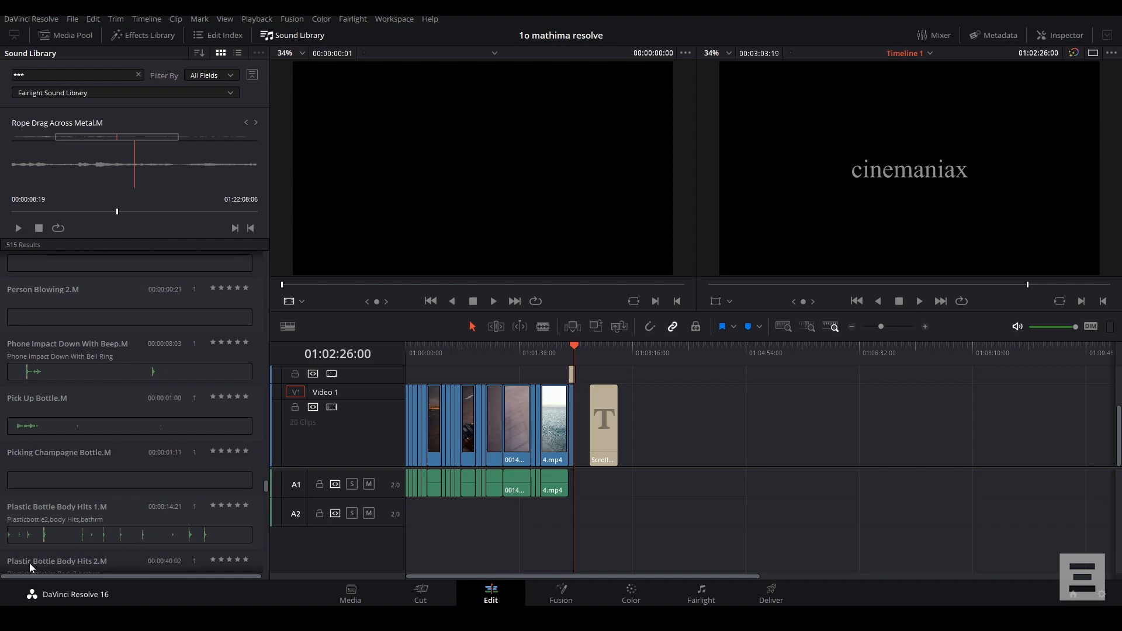
pyautogui.click(30, 543)
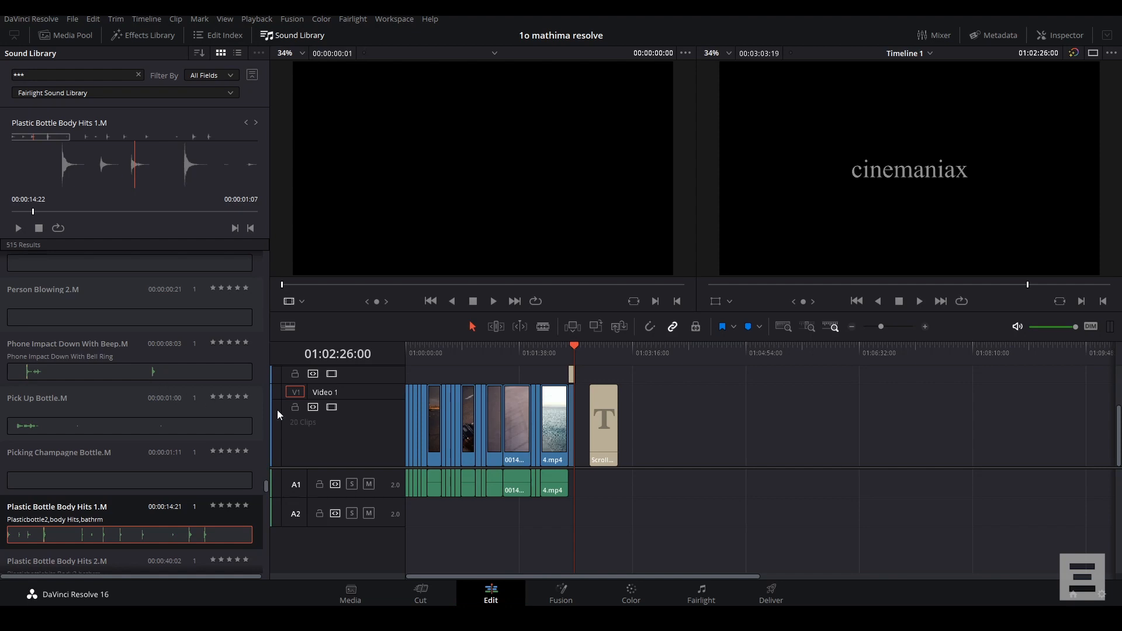
pyautogui.moveTo(270, 489); pyautogui.dragTo(264, 196)
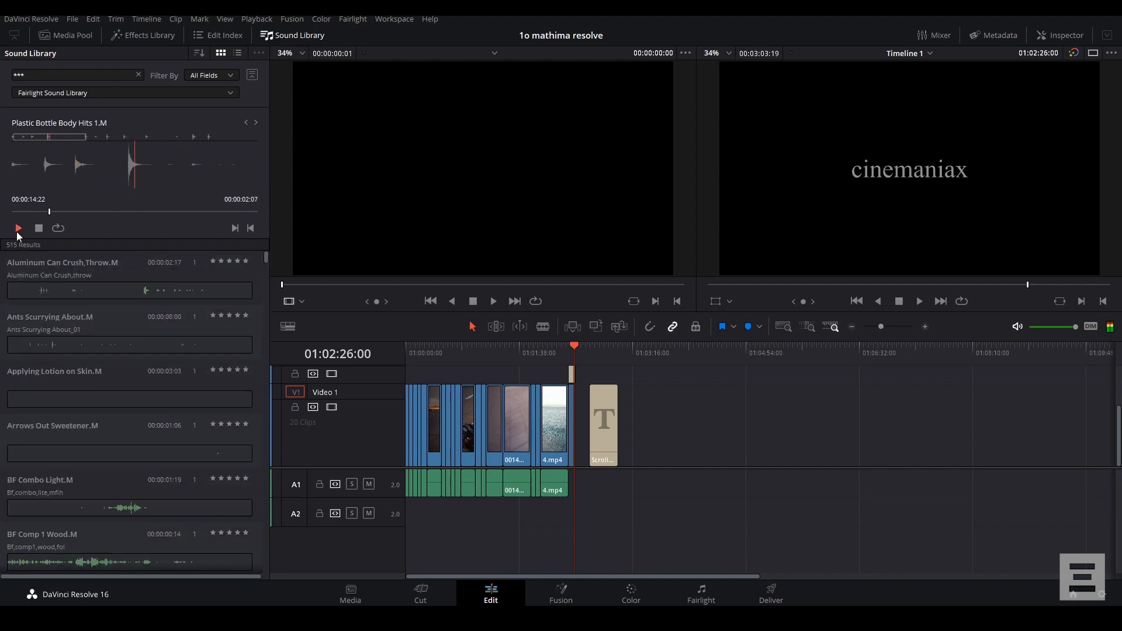
# Step: Place the whole Plastic Bottle Body Hits 1.M sound on audio track A1 at about 01:04:23 and play it back
pyautogui.moveTo(87, 174); pyautogui.dragTo(712, 479)
pyautogui.click(711, 356)
pyautogui.press('space')
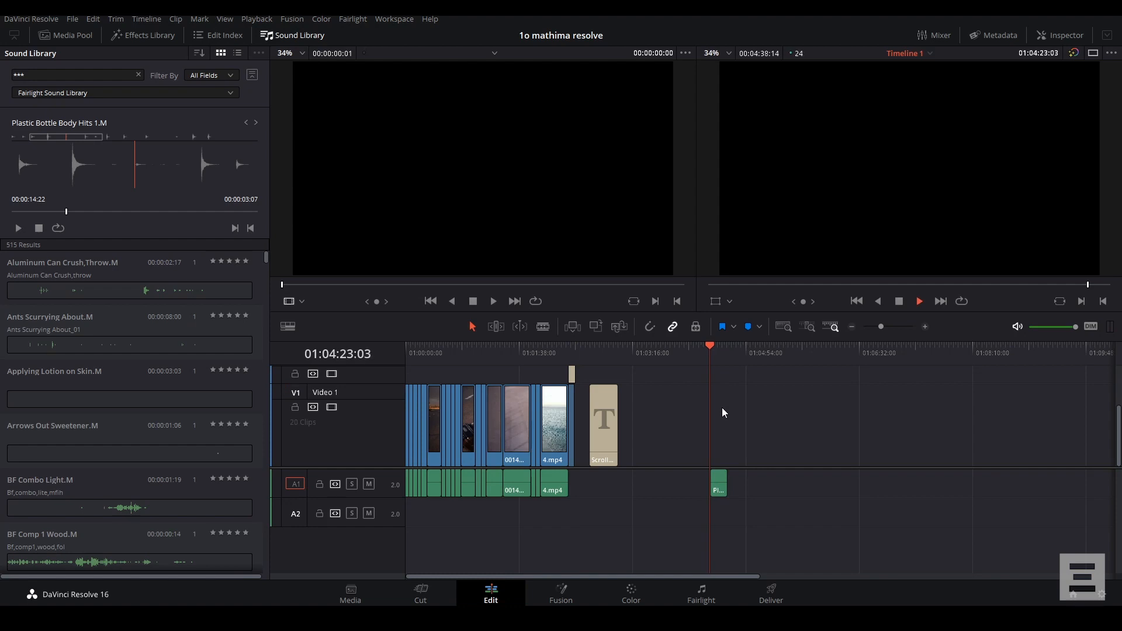
pyautogui.scroll(2, 736, 427)
pyautogui.scroll(3, 737, 432)
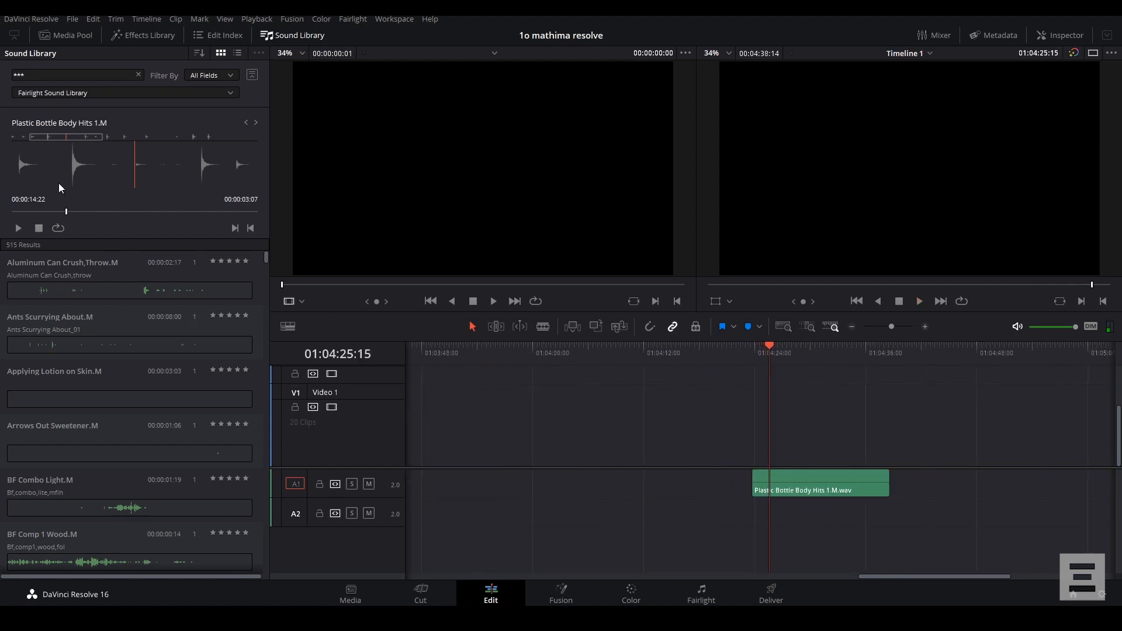
# Step: Mark an excerpt of 00:00:01:21 in Plastic Bottle Body Hits 1.M and place it on track A1 at about 01:04:16
pyautogui.moveTo(178, 188); pyautogui.dragTo(178, 186)
pyautogui.press('o')
pyautogui.moveTo(105, 212); pyautogui.dragTo(696, 485)
pyautogui.press('o')
# Step: Play back the short Plastic Bottle Body Hits 1.M excerpt on track A1 several times from its start
pyautogui.click(683, 353)
pyautogui.press('space')
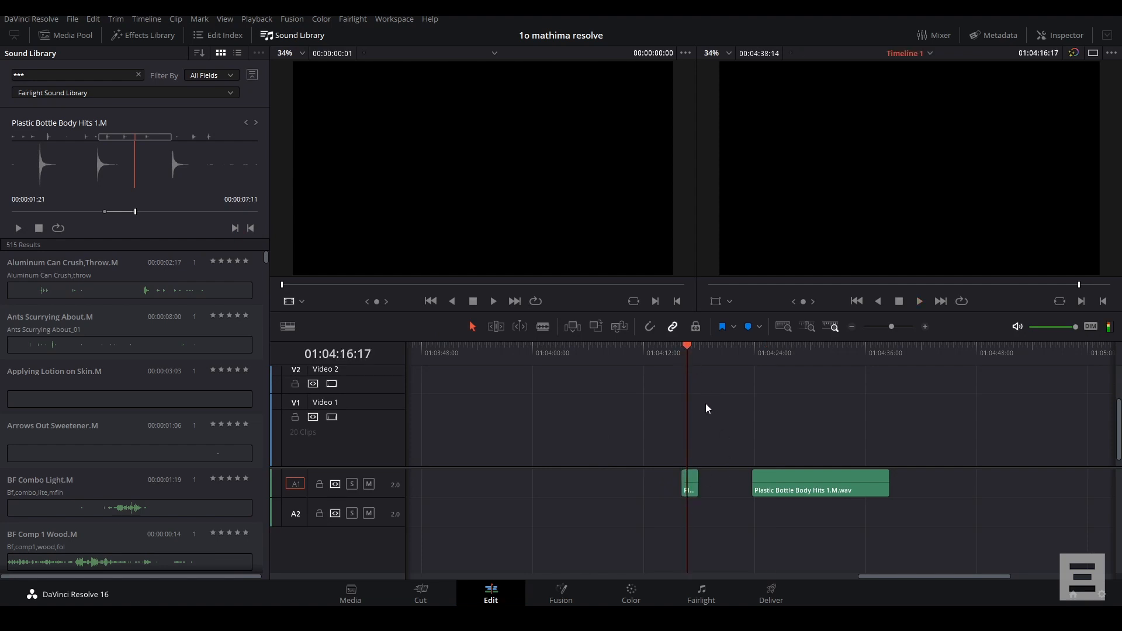
pyautogui.hotkey('ctrl', '=')
pyautogui.hotkey('ctrl', '=')
pyautogui.hotkey('ctrl', '=')
pyautogui.click(707, 353)
pyautogui.press('space')
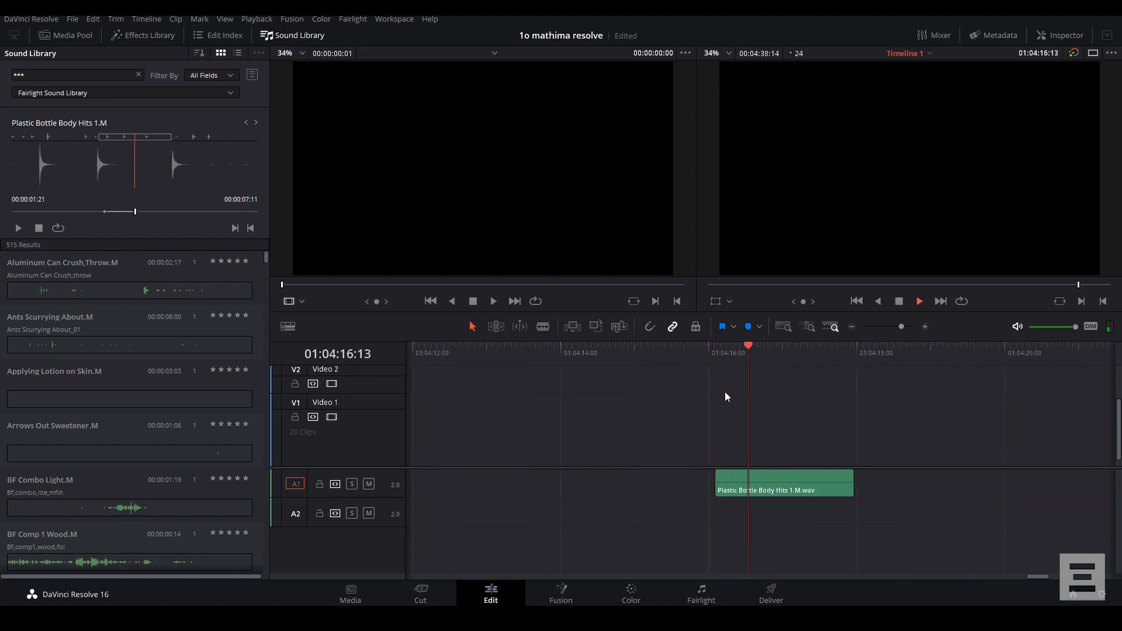
pyautogui.click(714, 354)
pyautogui.press('space')
pyautogui.press('space')
pyautogui.hotkey('ctrl', '-')
pyautogui.hotkey('ctrl', '-')
pyautogui.hotkey('ctrl', '-')
pyautogui.press('space')
pyautogui.press('space')
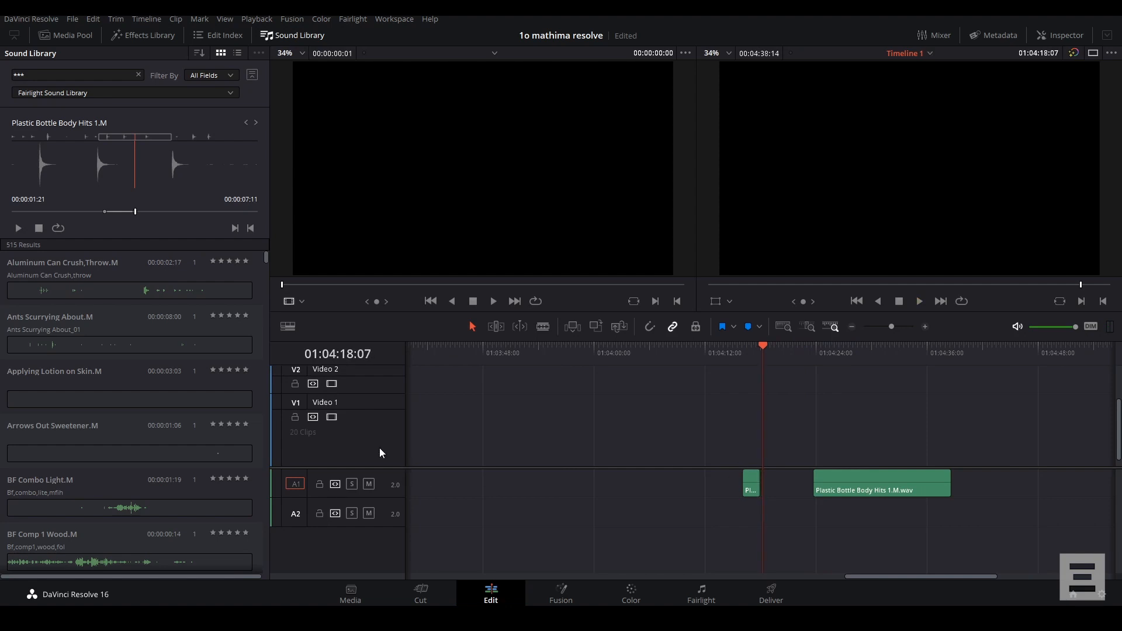